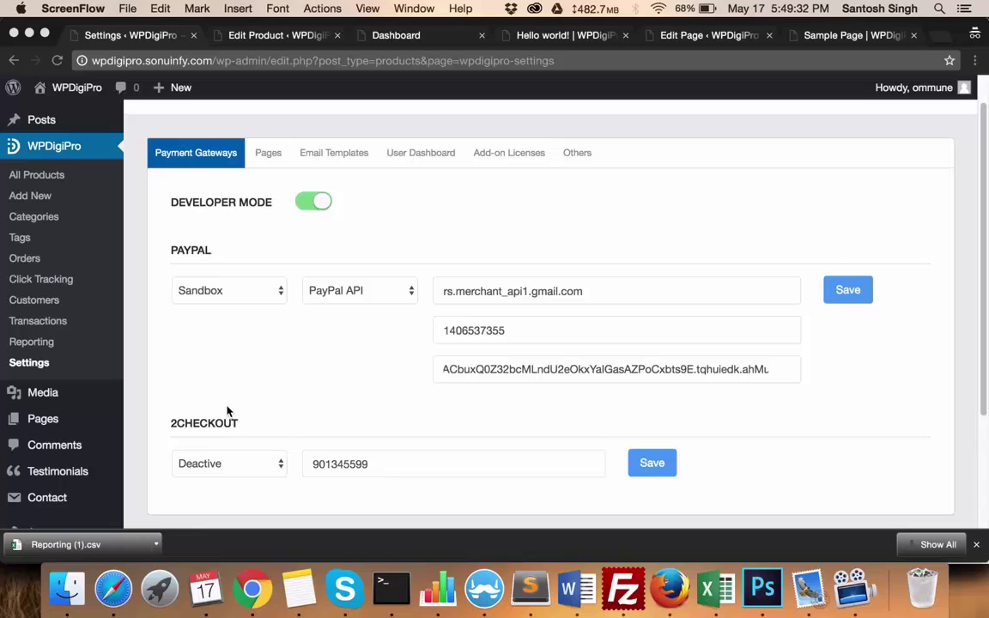
Show Developer Mode, then the Pages tab's successful and failed payment redirect URLs and Custom Slug Name option
click(390, 224)
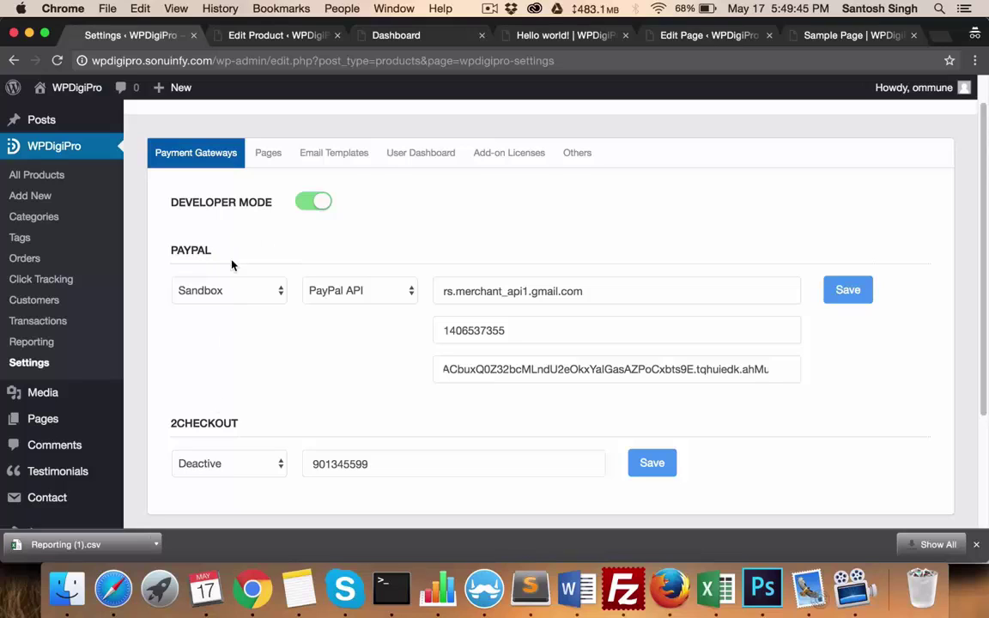
drag(178, 203, 270, 203)
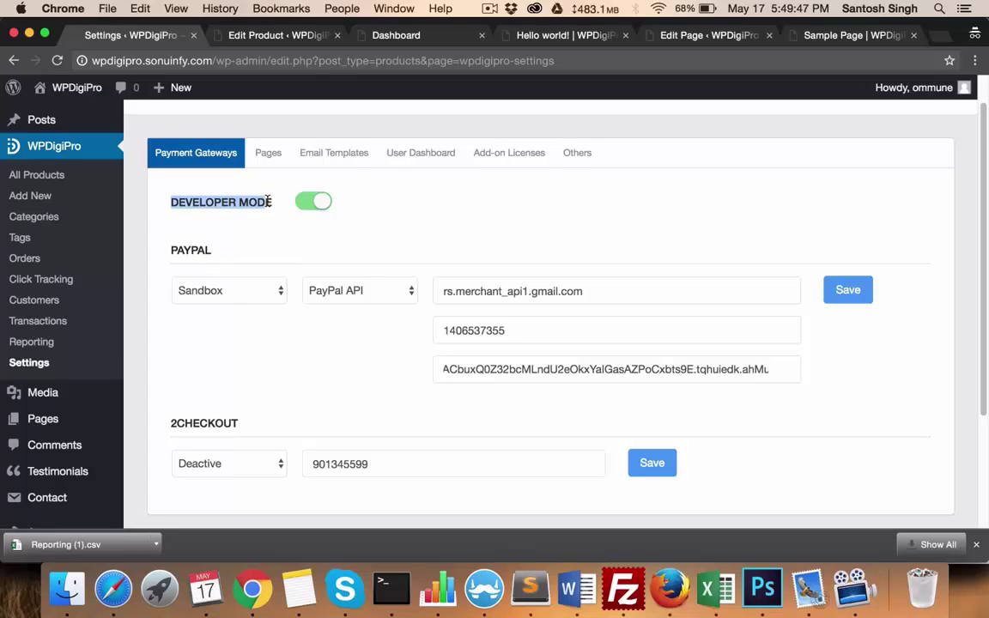
click(267, 155)
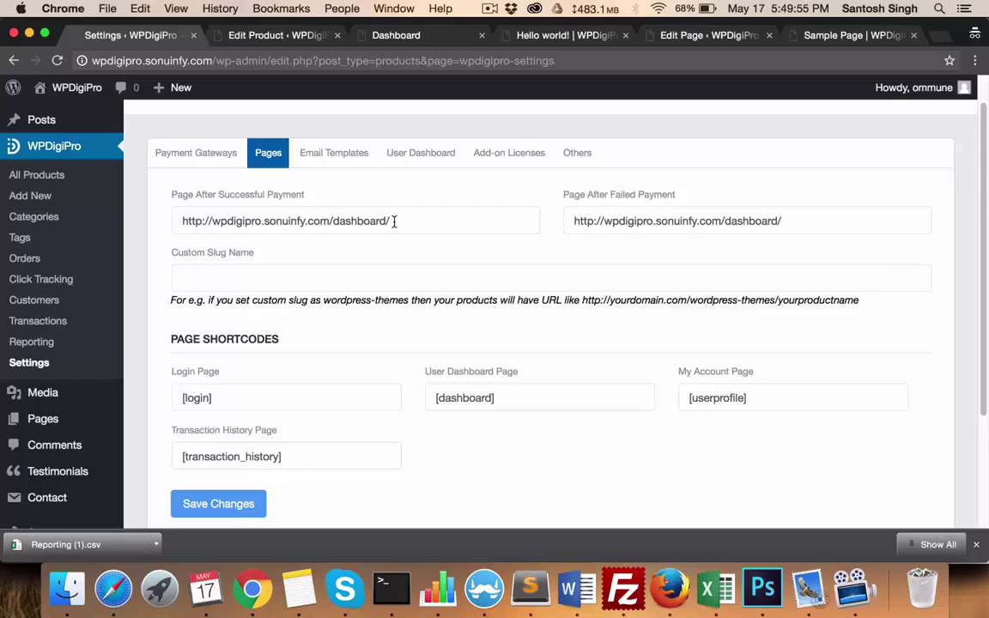
drag(391, 221, 184, 219)
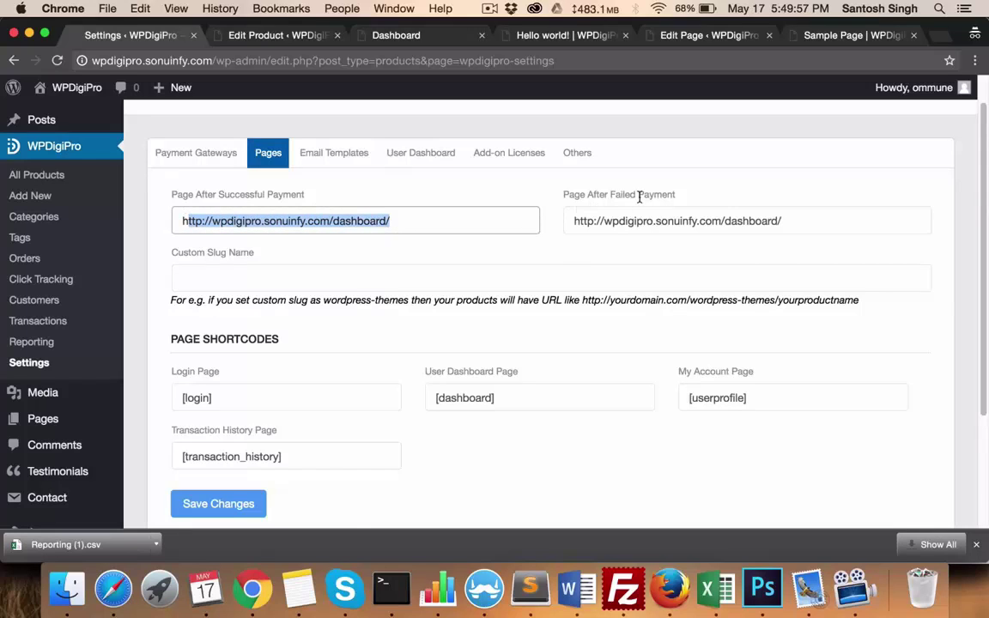
drag(804, 217, 563, 217)
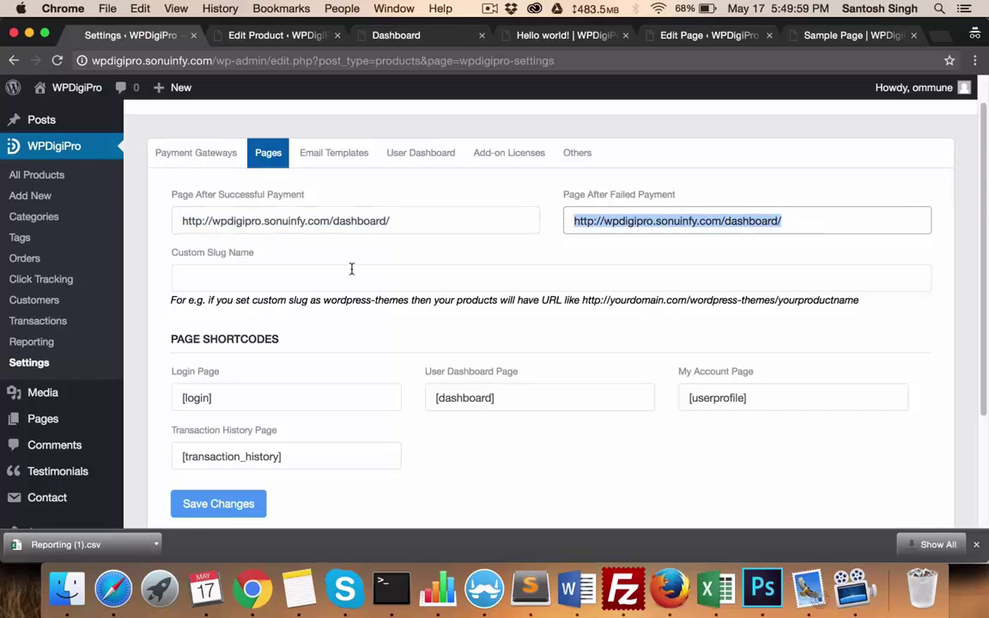
click(257, 279)
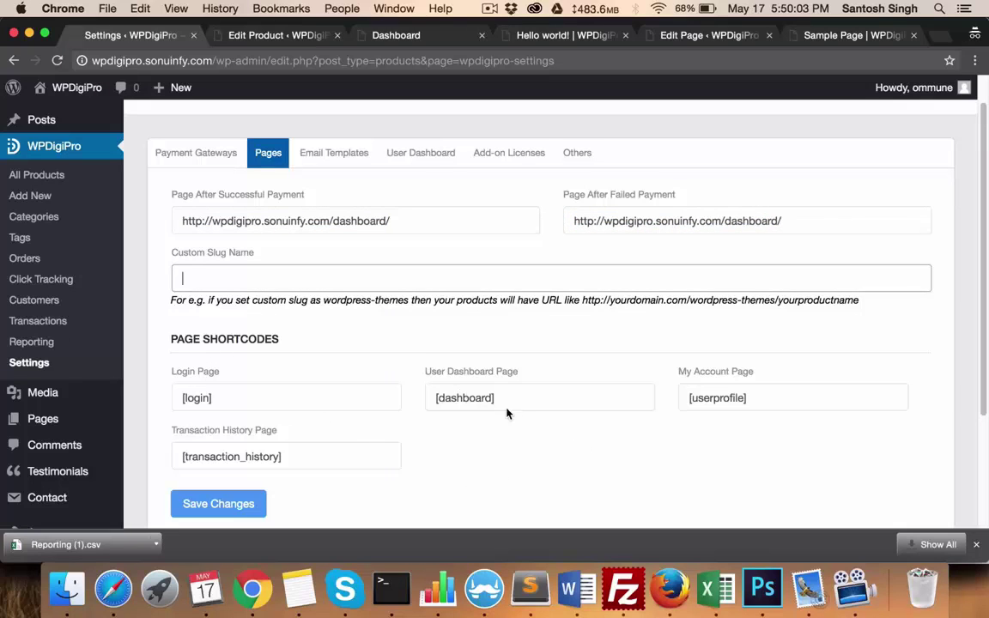
Load the Admin Email For New Order template under Email Templates
click(327, 161)
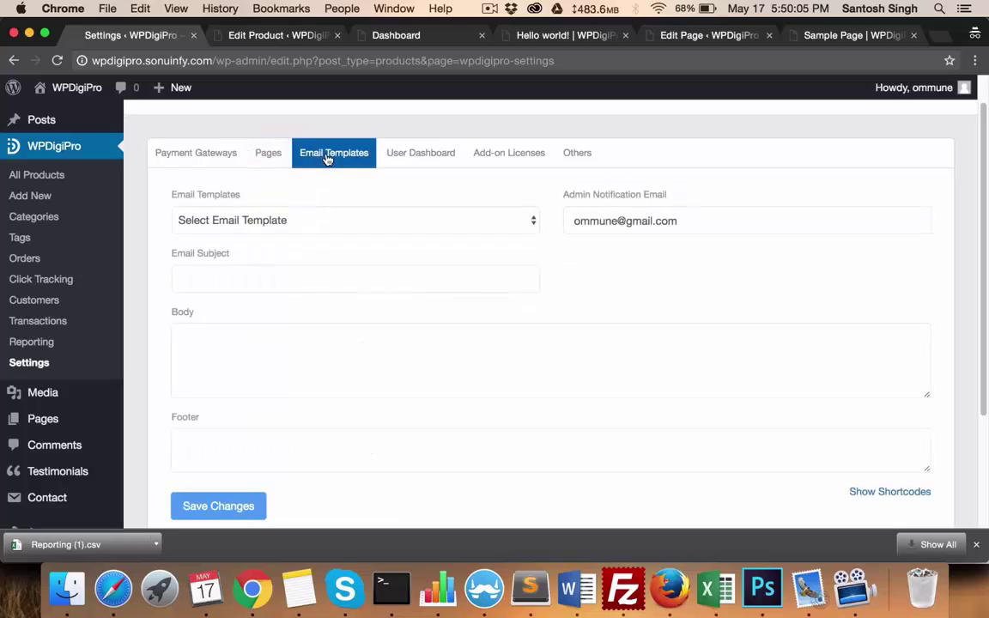
click(328, 223)
click(323, 232)
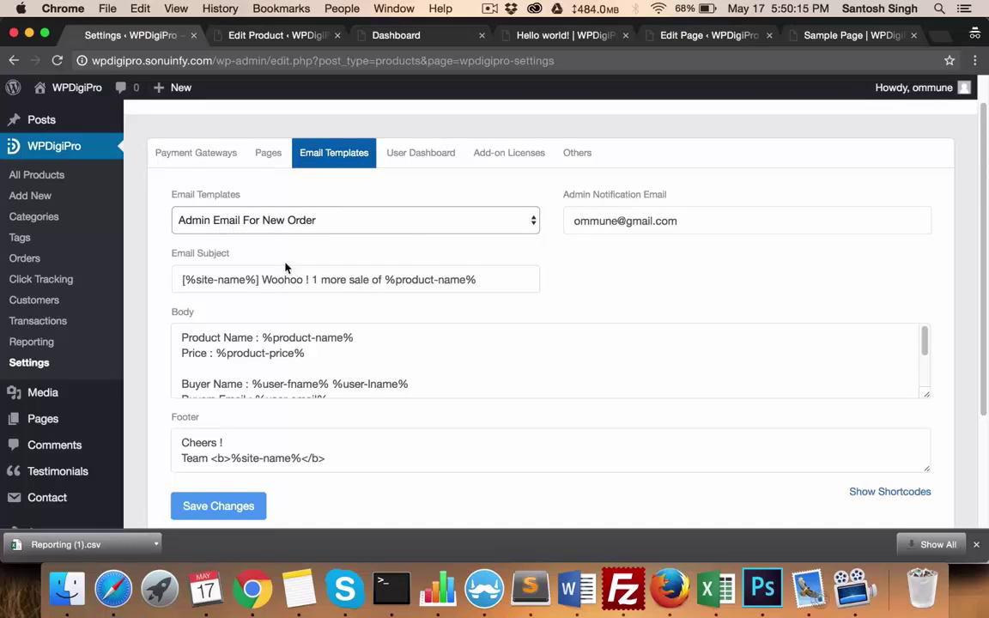
scroll(384, 292, down, 4)
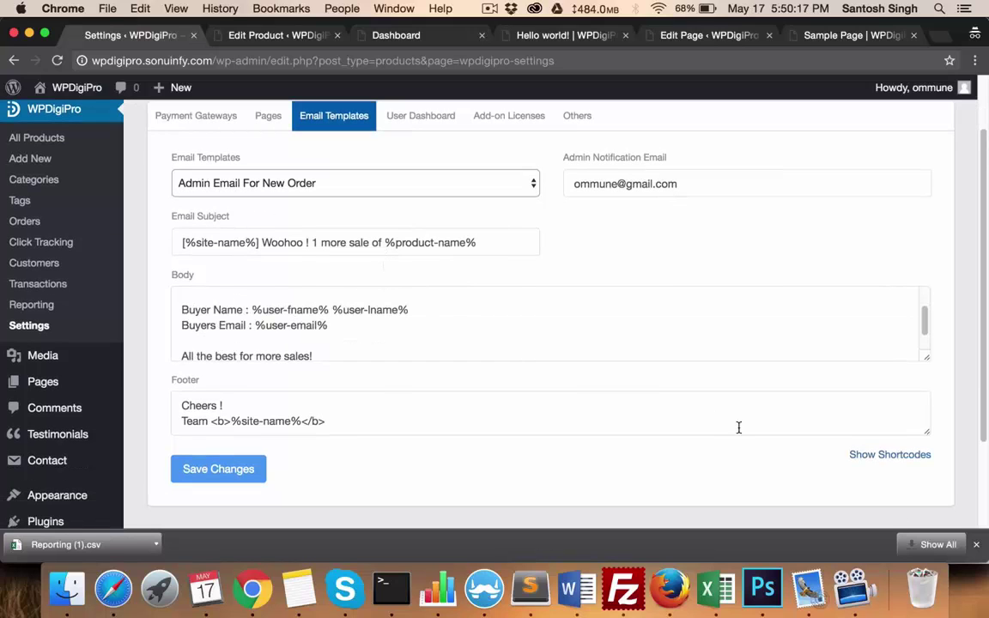
Review the available email placeholders, then show the User Dashboard appearance settings
click(885, 457)
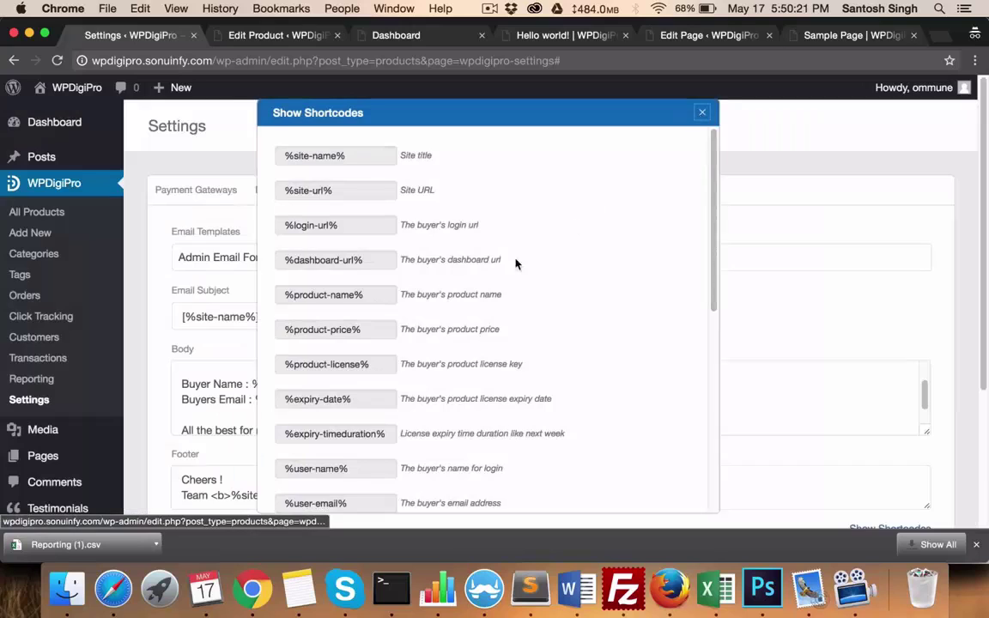
key(Escape)
click(409, 389)
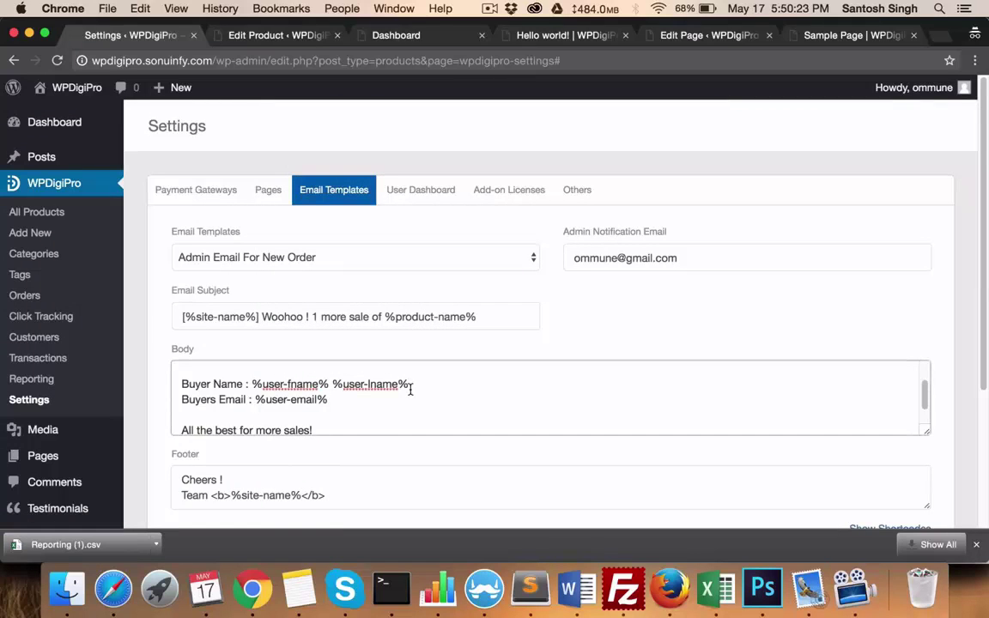
click(409, 196)
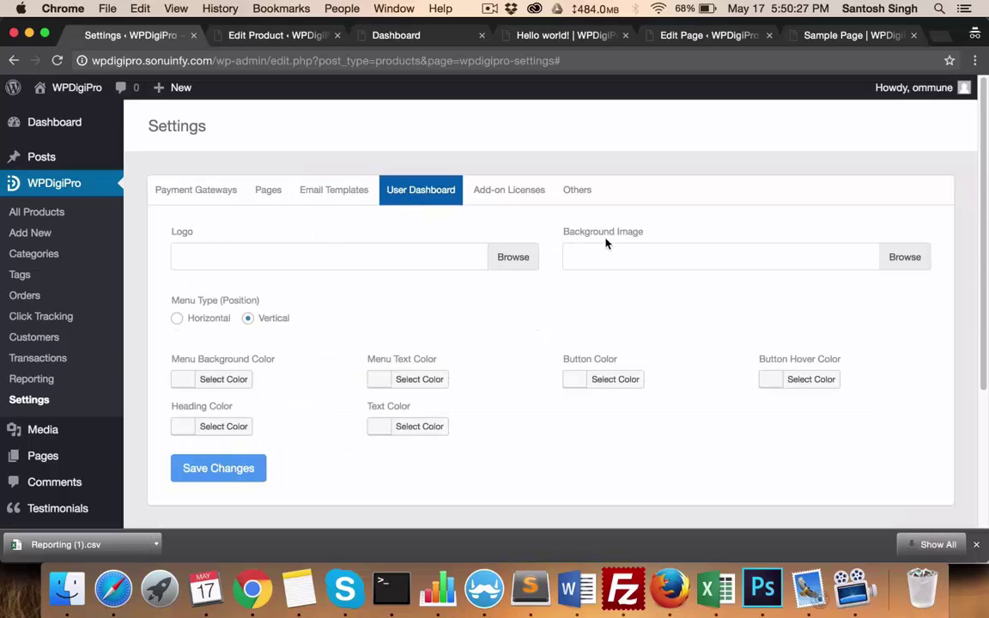
Compare the customer's Edit Profile page with the dashboard settings, moving the Dashboard tab to second place
click(383, 39)
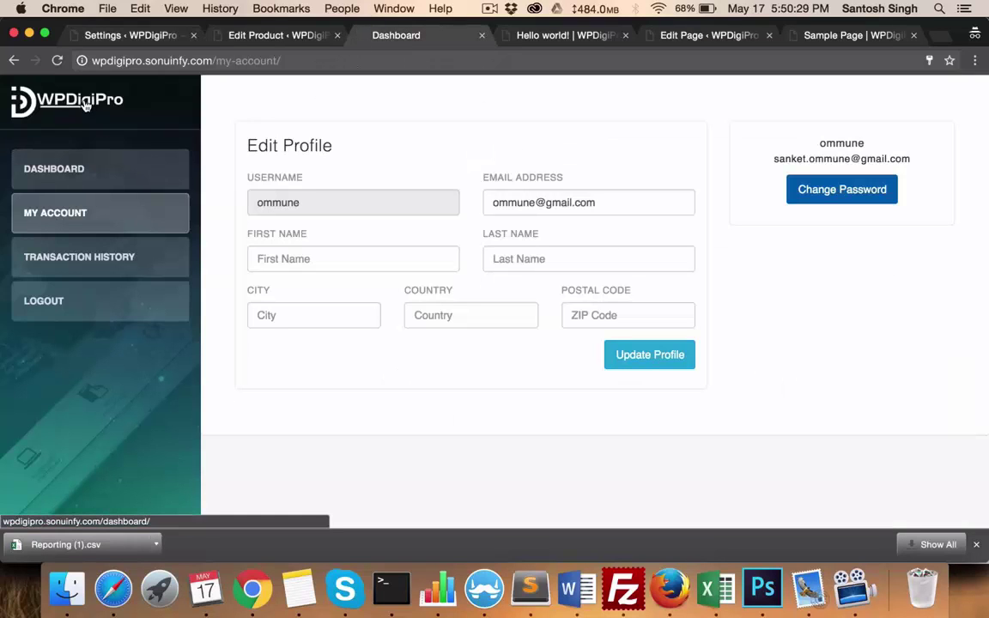
click(250, 36)
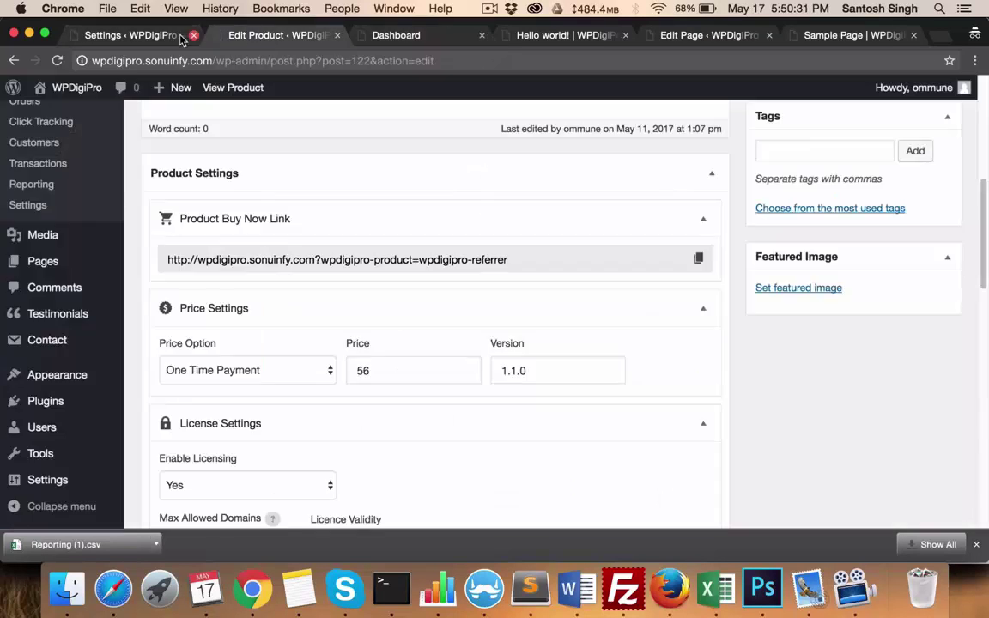
click(168, 36)
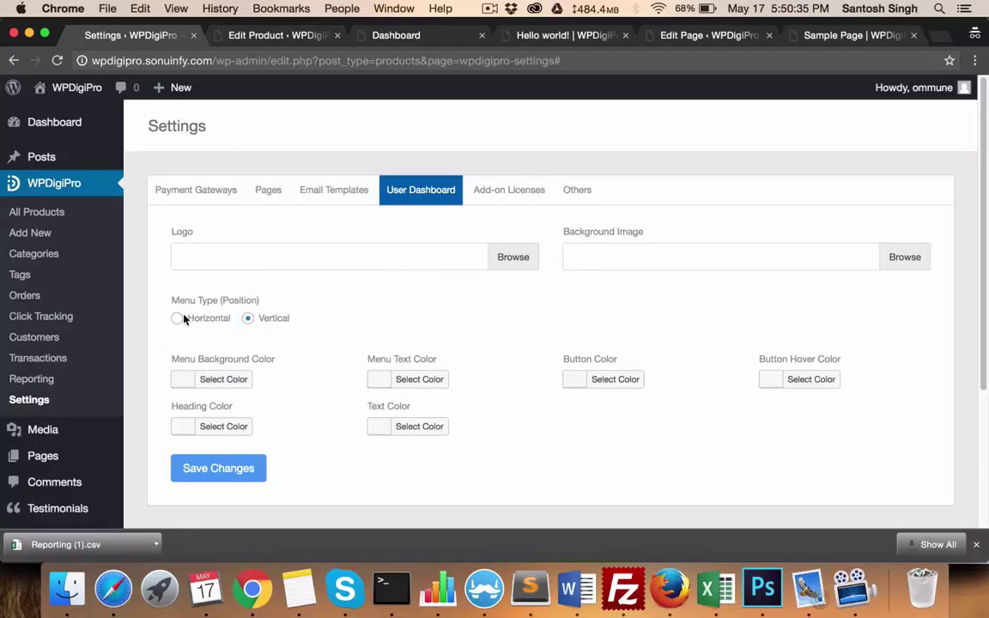
drag(393, 37, 257, 38)
click(105, 36)
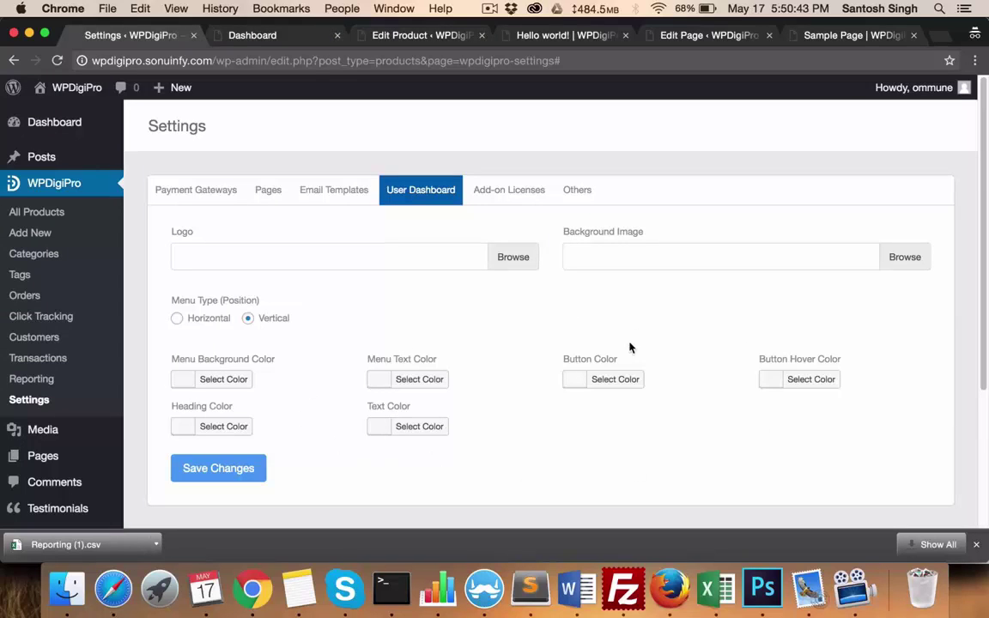
click(240, 35)
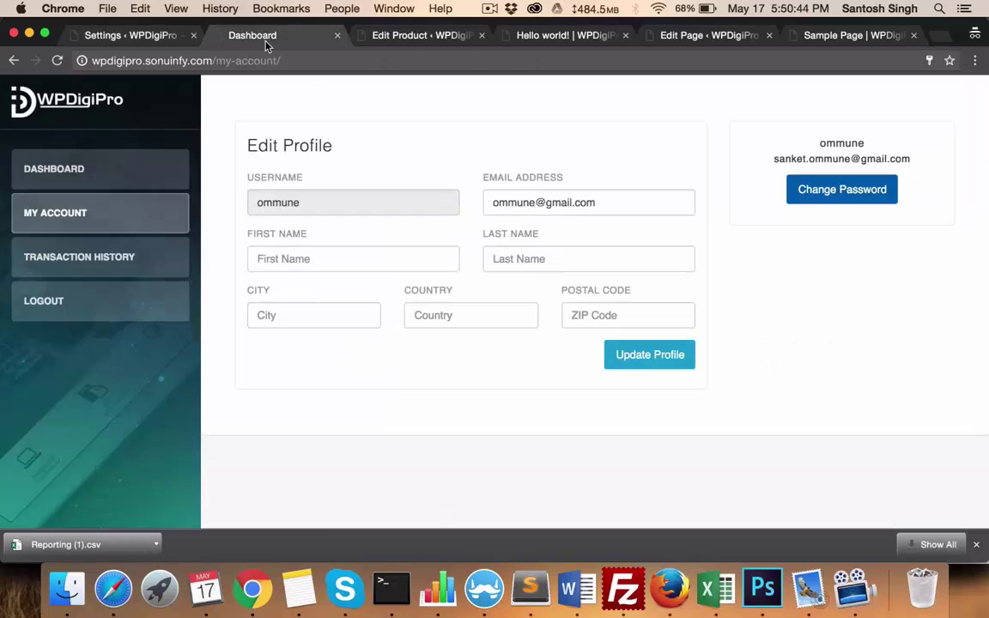
click(129, 35)
Look over the Add-on Licenses settings, then the Others tab's licence renewal policy and USD currency
click(509, 195)
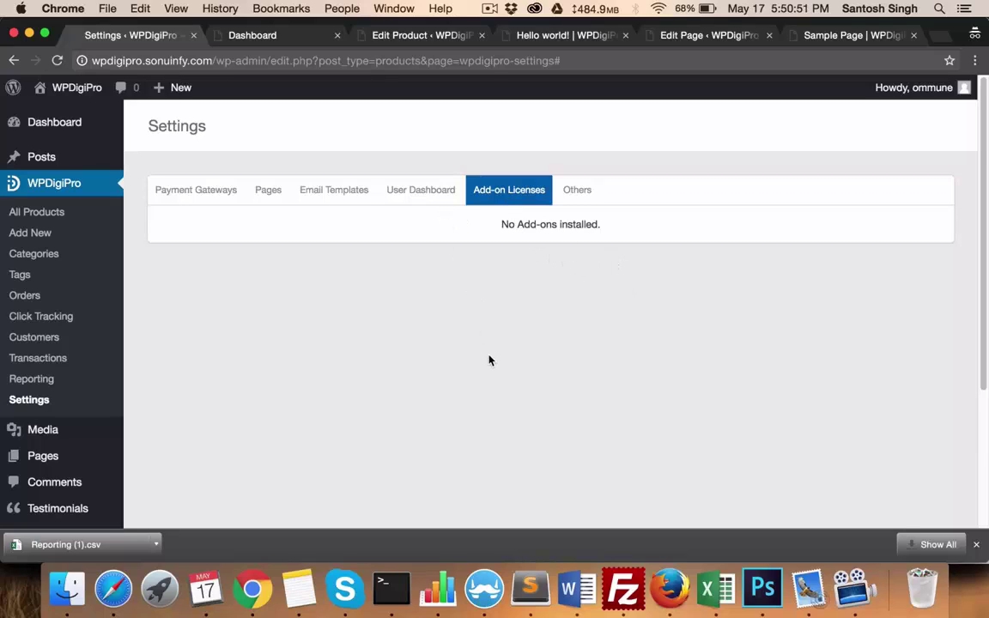
click(576, 196)
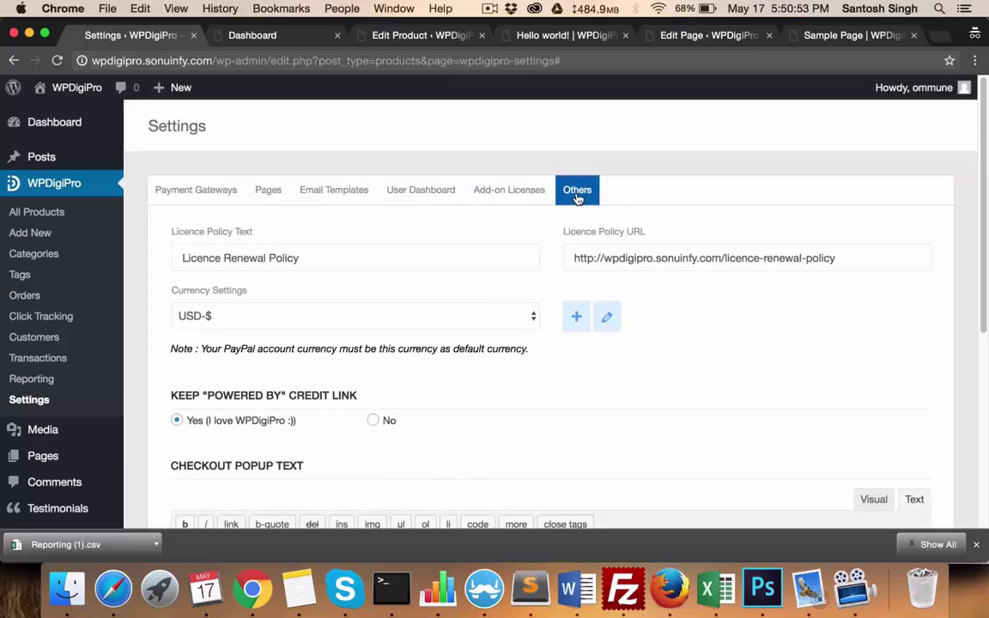
scroll(573, 194, down, 2)
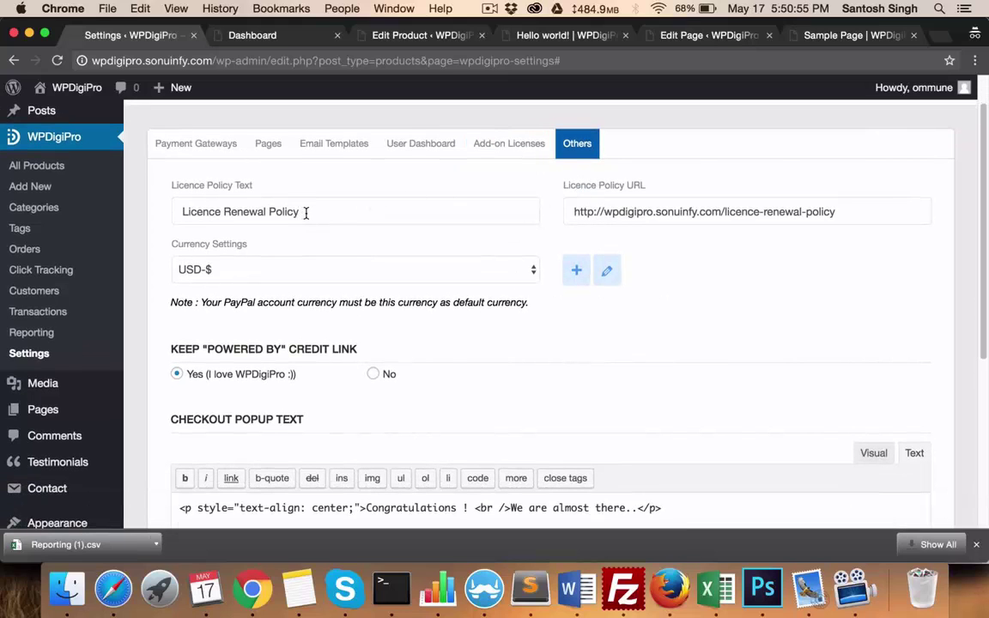
scroll(739, 216, down, 2)
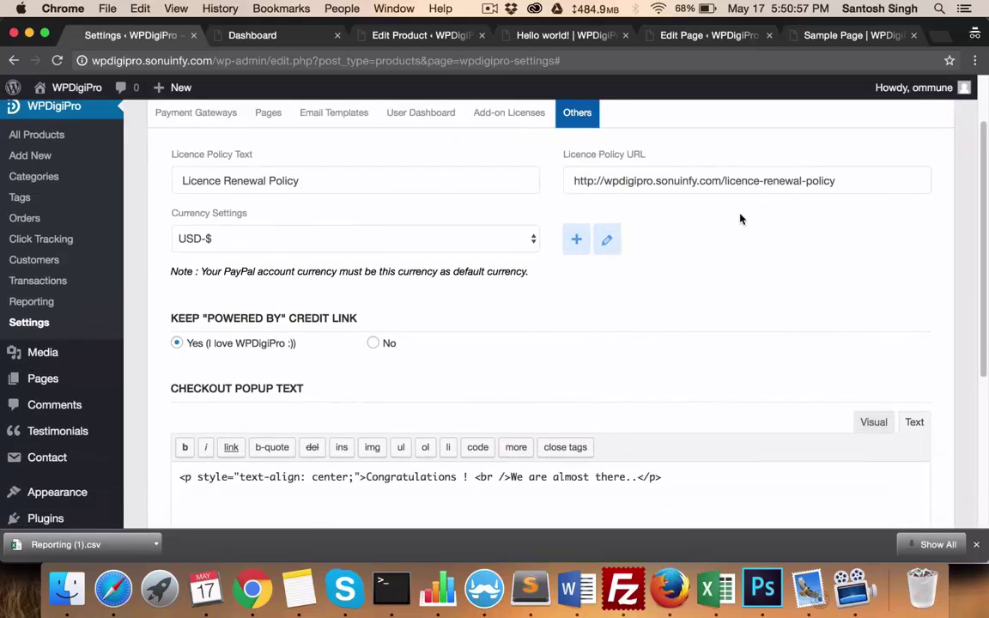
scroll(358, 257, up, 3)
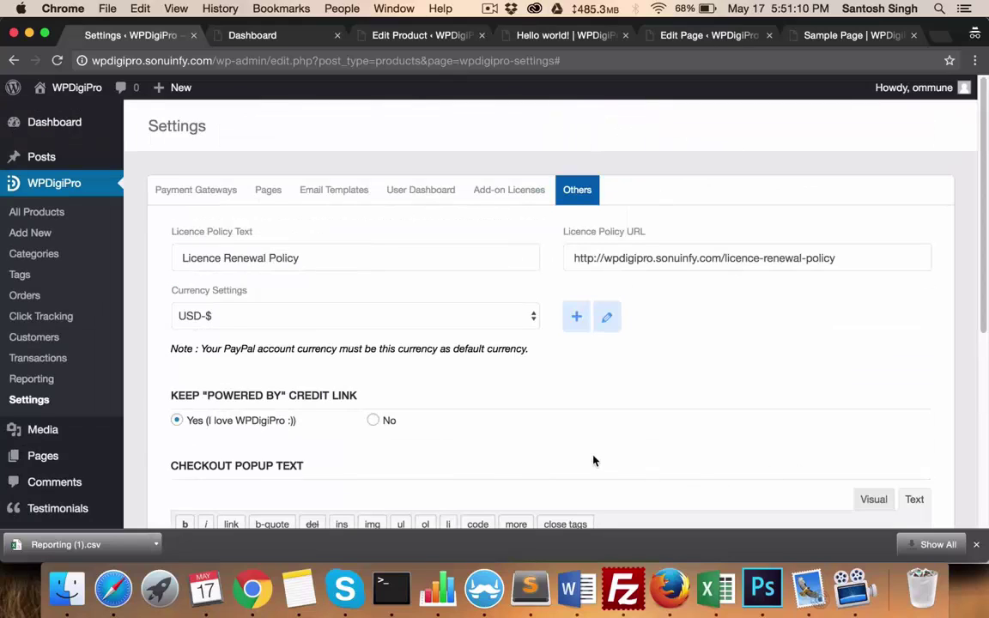
Browse the sales reports and all-products revenue over time, then the Renew Report with expired licences exported to CSV
click(39, 378)
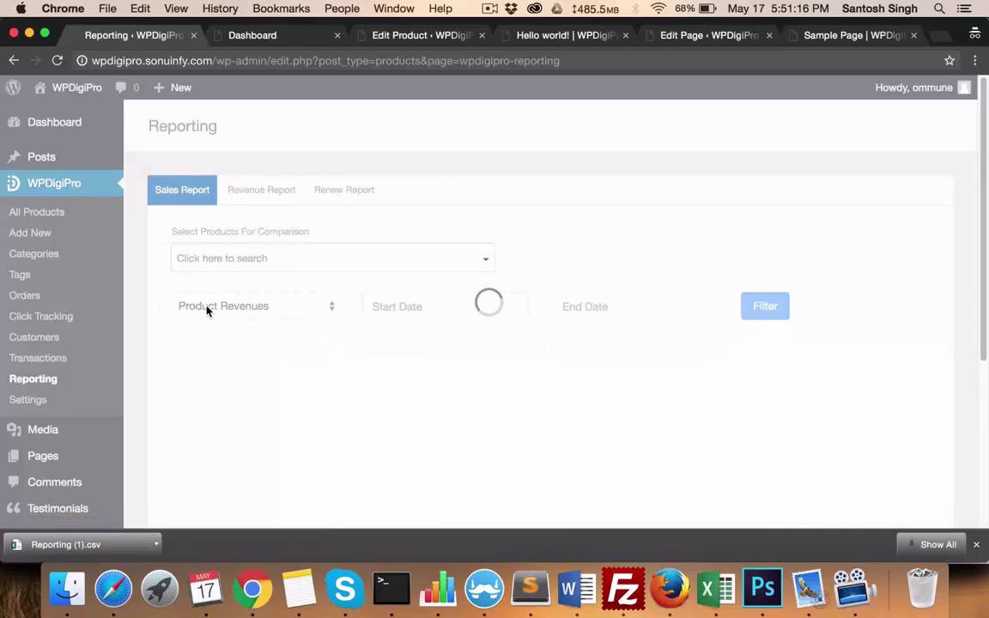
scroll(336, 324, down, 3)
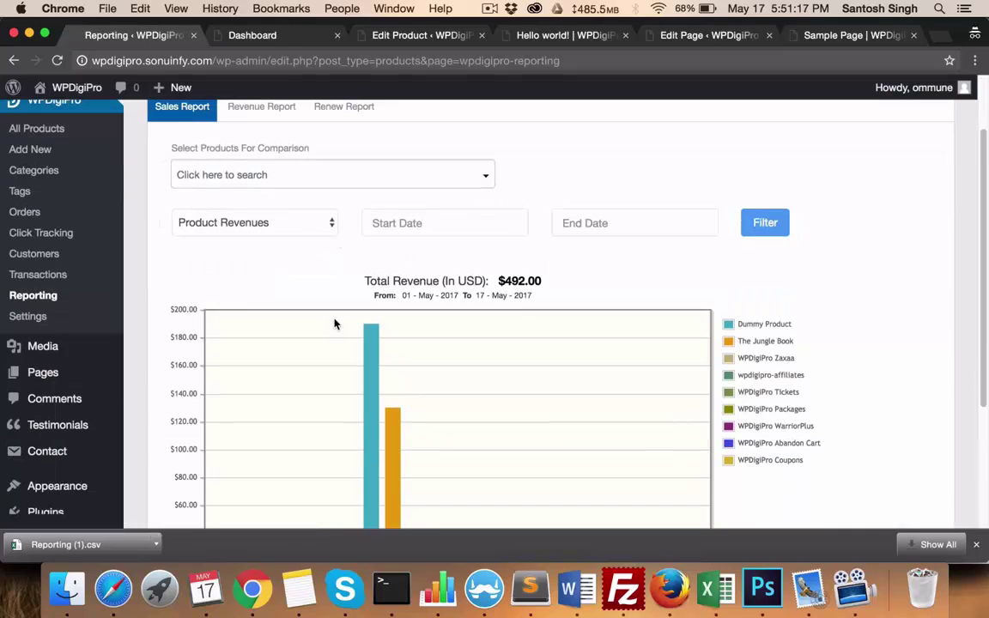
scroll(326, 328, down, 4)
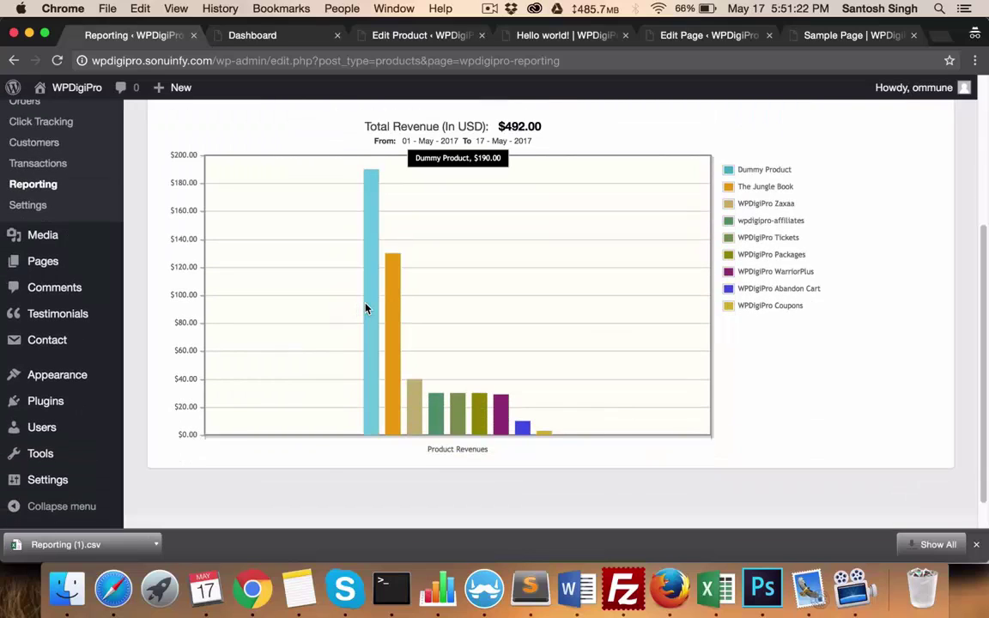
scroll(480, 386, up, 7)
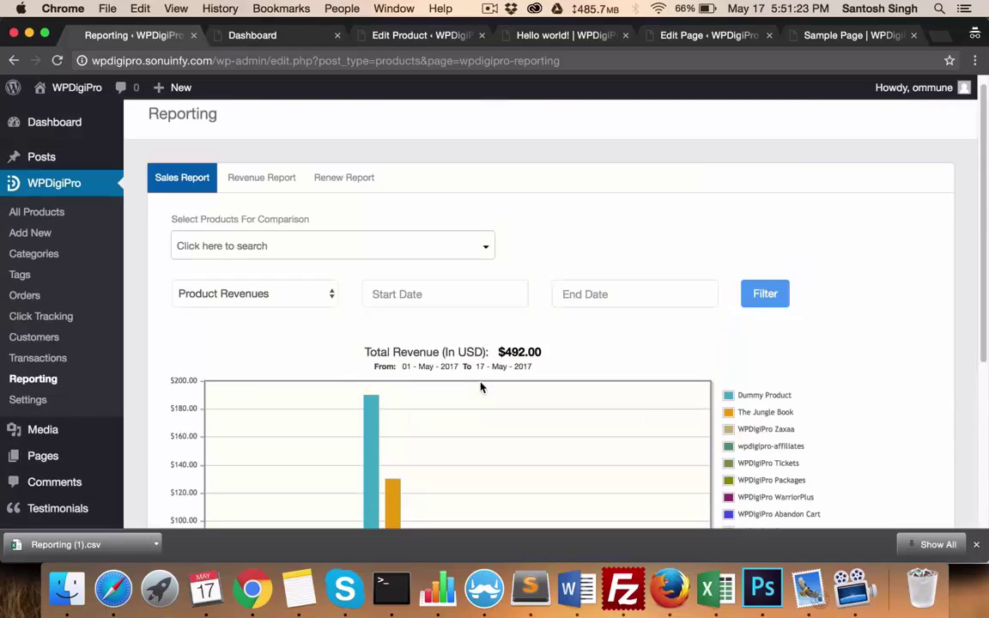
click(255, 194)
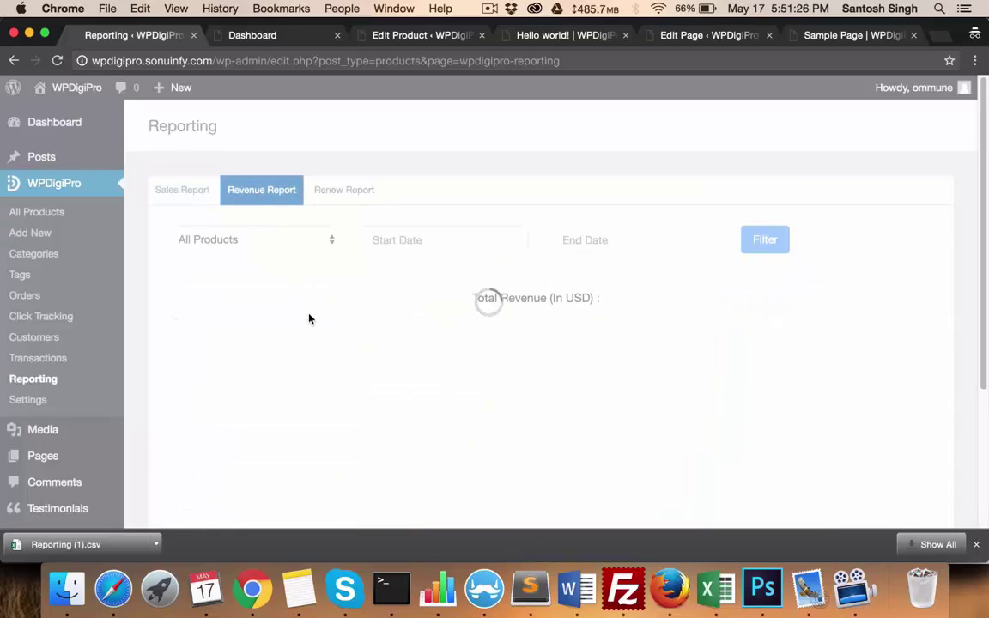
scroll(610, 426, down, 3)
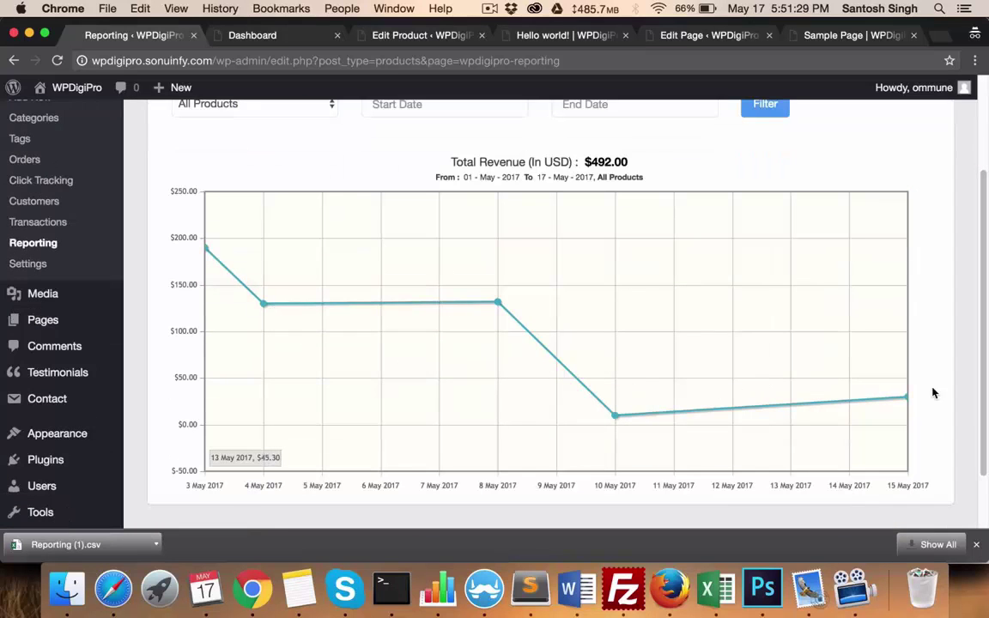
scroll(734, 373, up, 3)
click(342, 191)
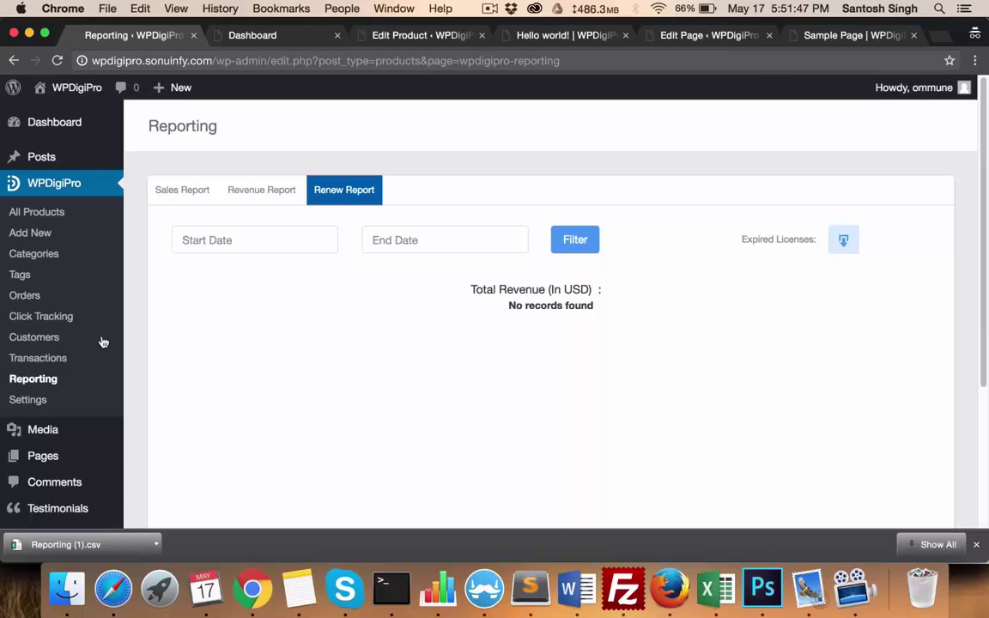
click(44, 358)
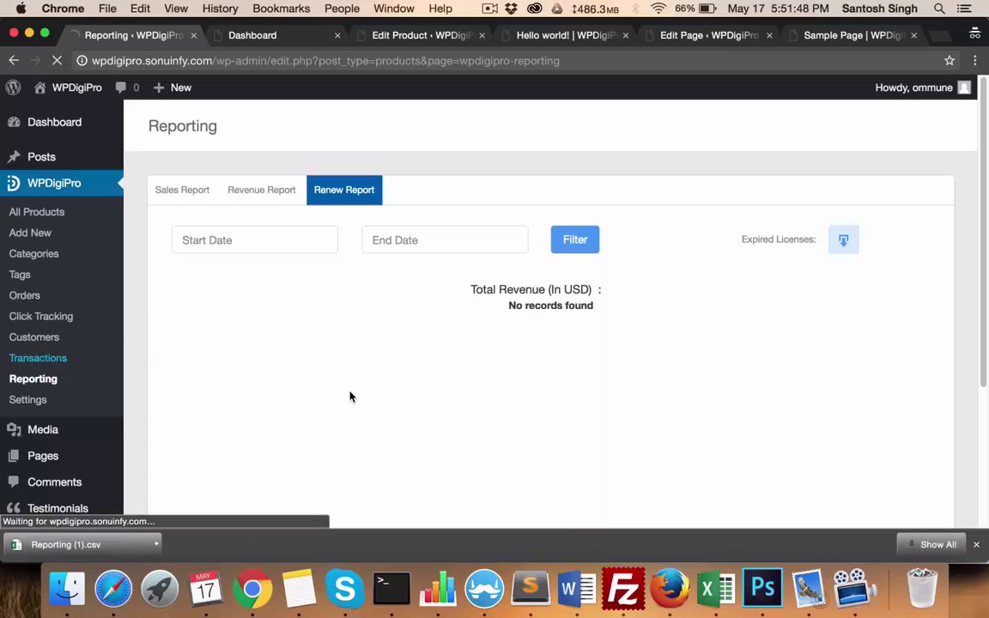
Scroll through the transaction history list
click(66, 356)
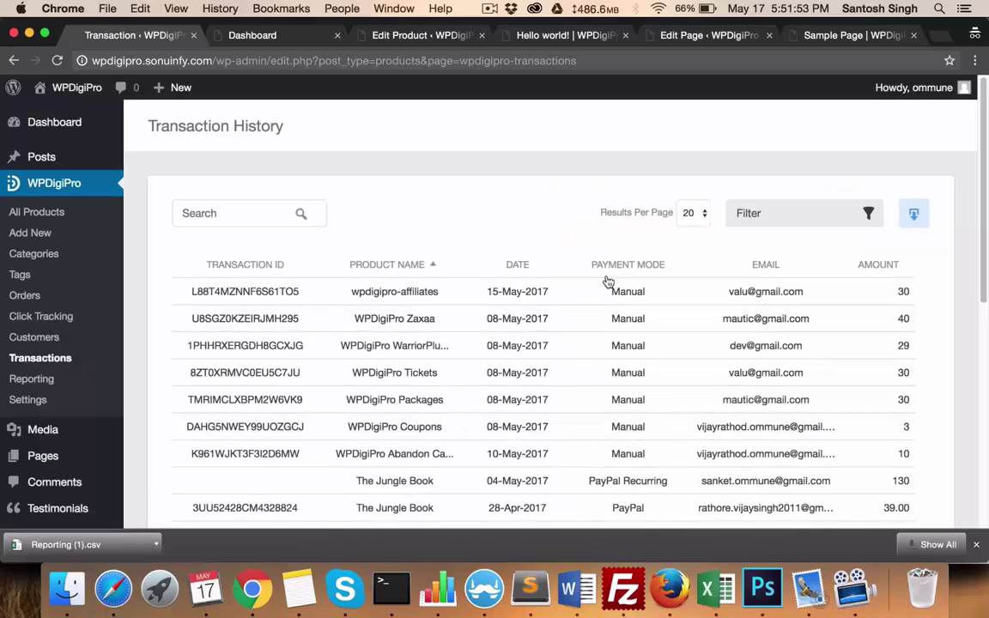
scroll(615, 276, down, 3)
scroll(615, 277, down, 3)
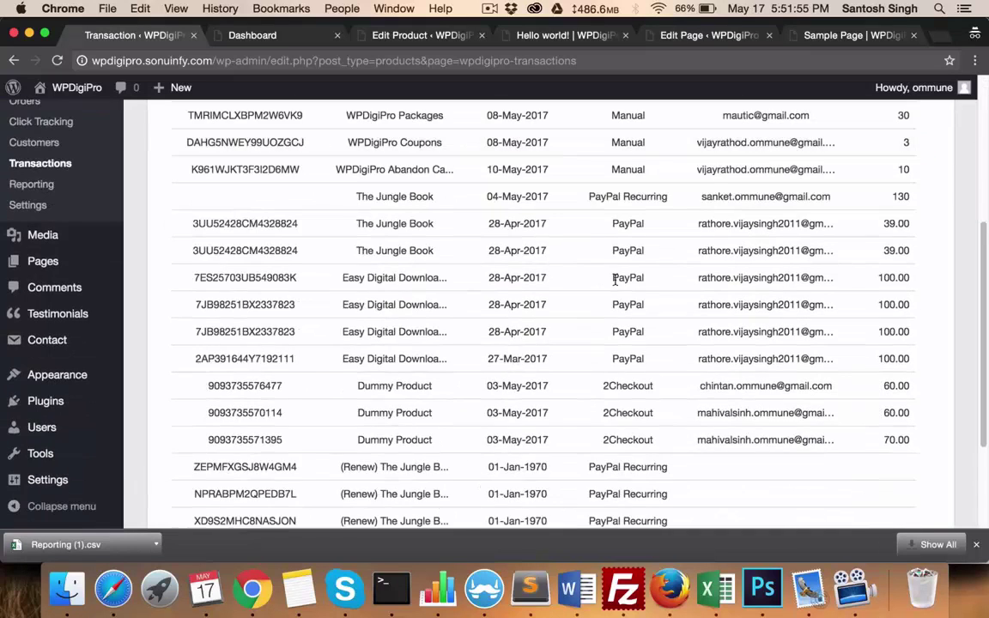
scroll(613, 280, up, 6)
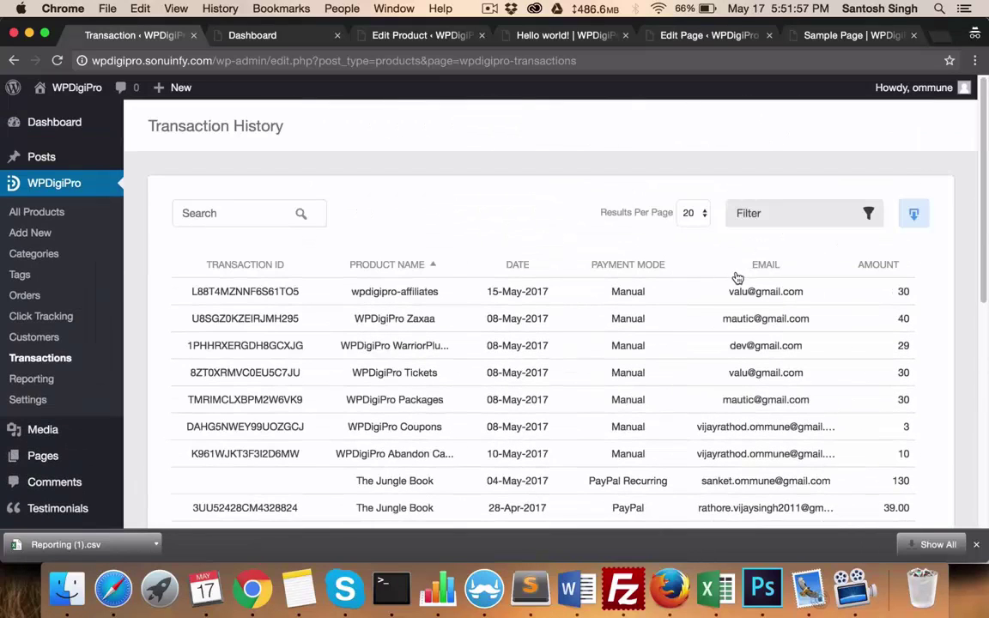
Open the first customer's details and select their WPDigiPro Packages licence key
click(38, 339)
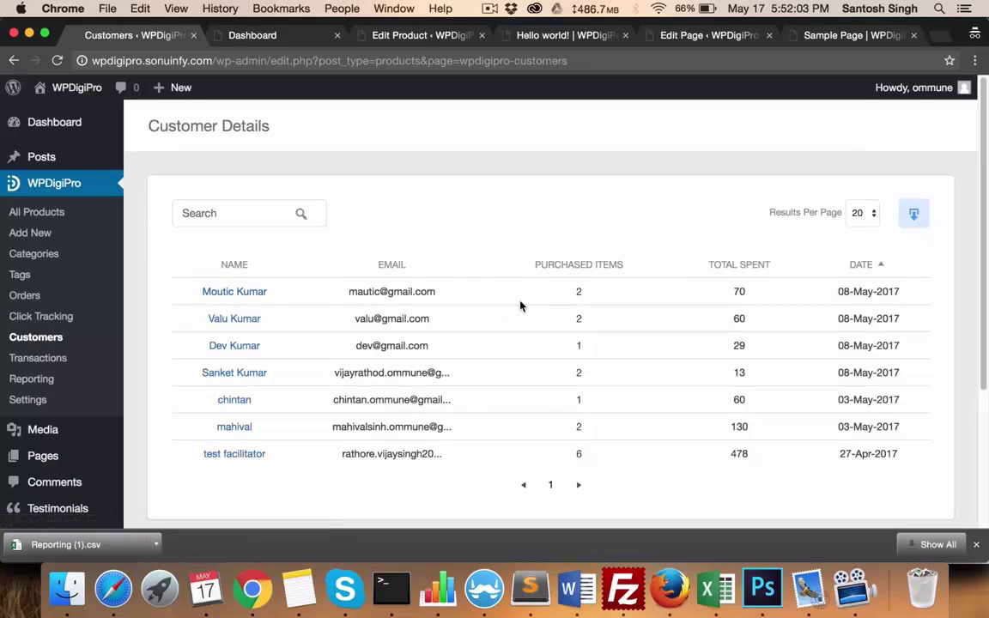
mouse_move(565, 289)
click(216, 293)
mouse_move(629, 320)
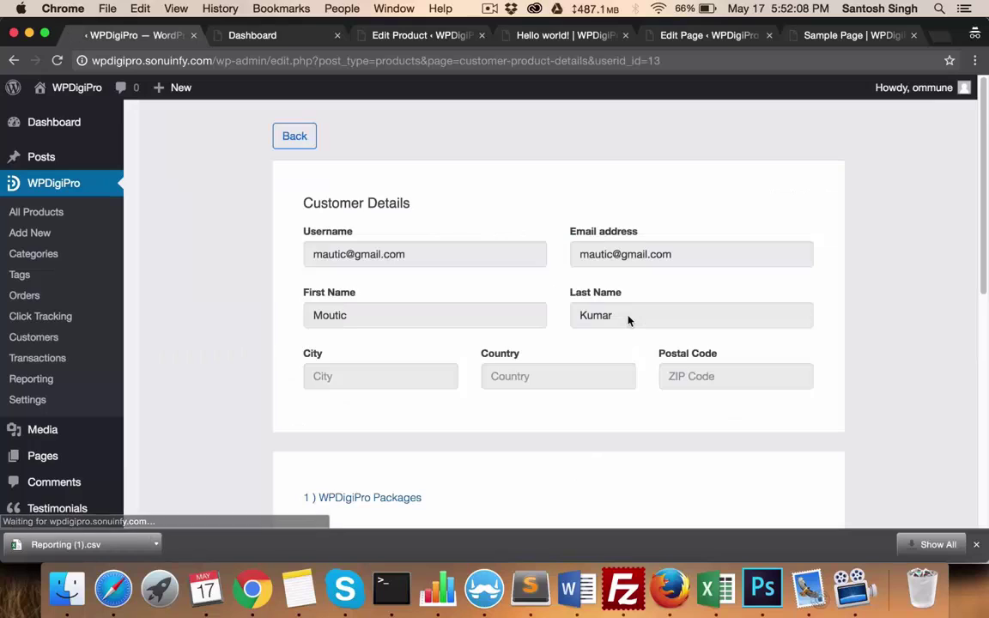
scroll(629, 321, down, 5)
double_click(404, 290)
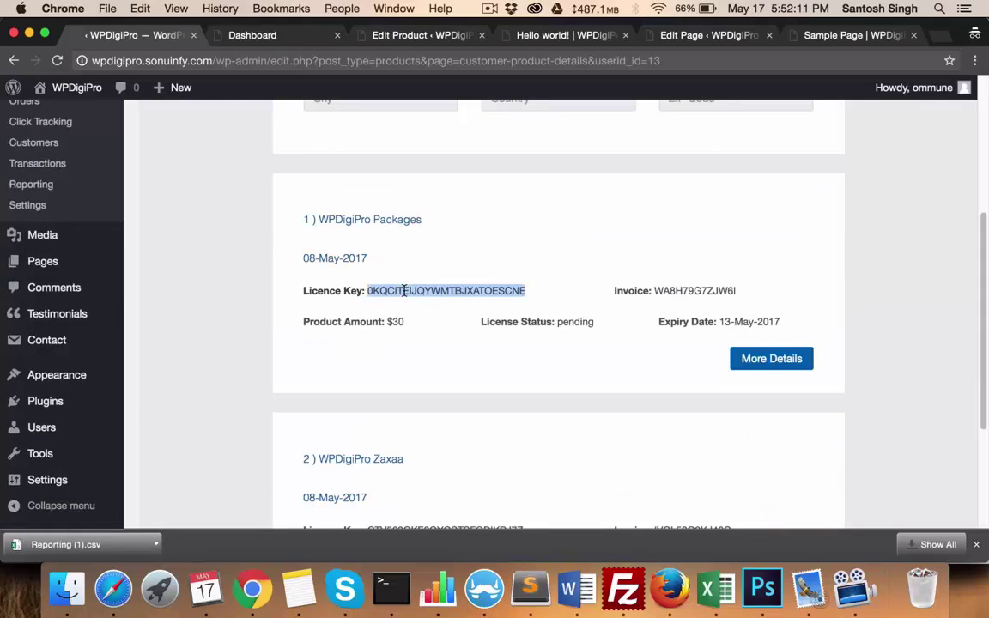
scroll(404, 290, up, 5)
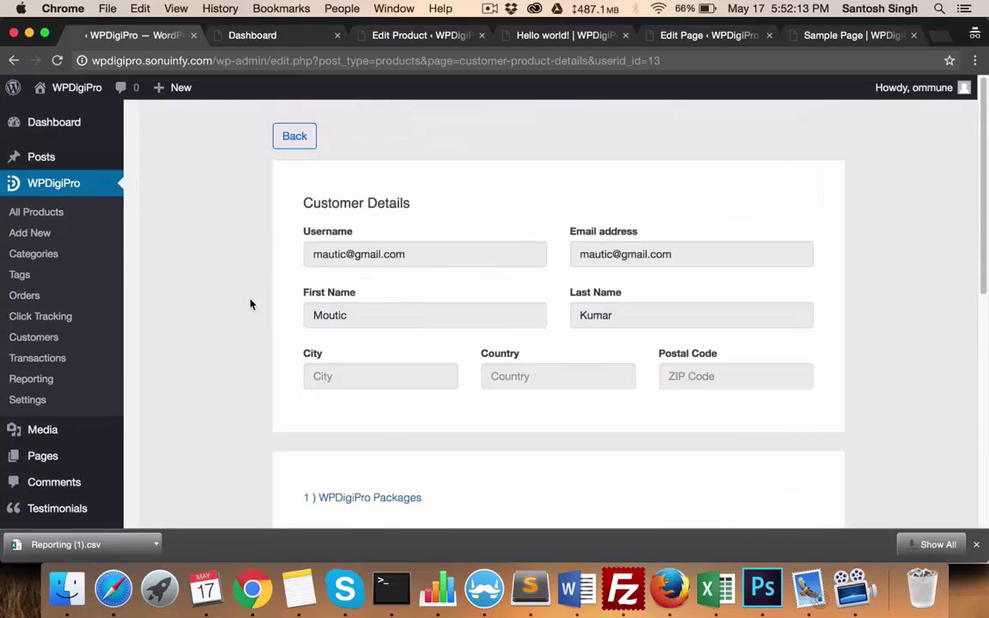
click(53, 318)
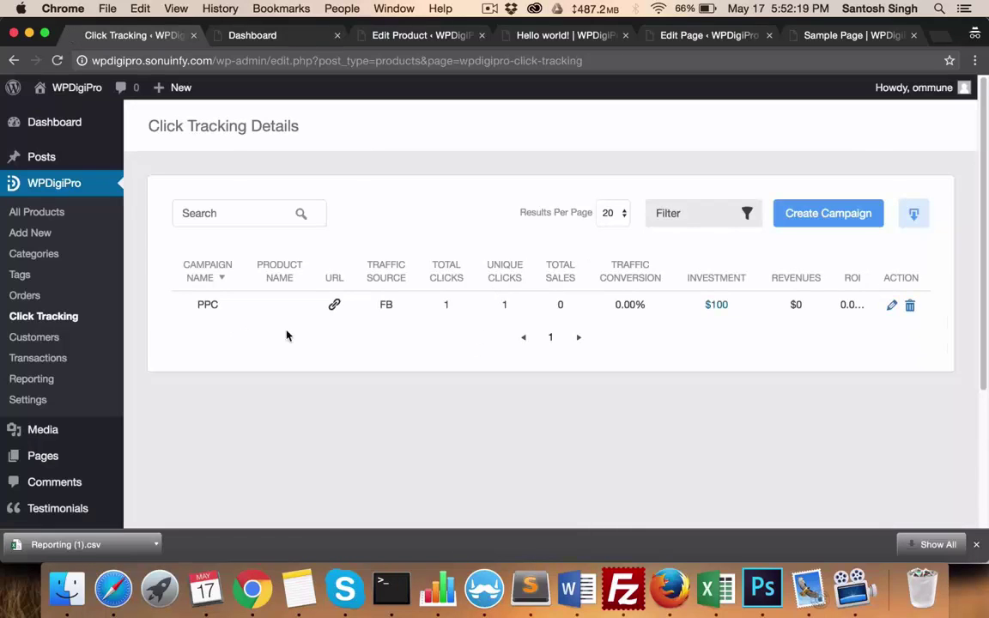
Select the FB traffic source, then open and cancel the Create Campaign form
double_click(382, 303)
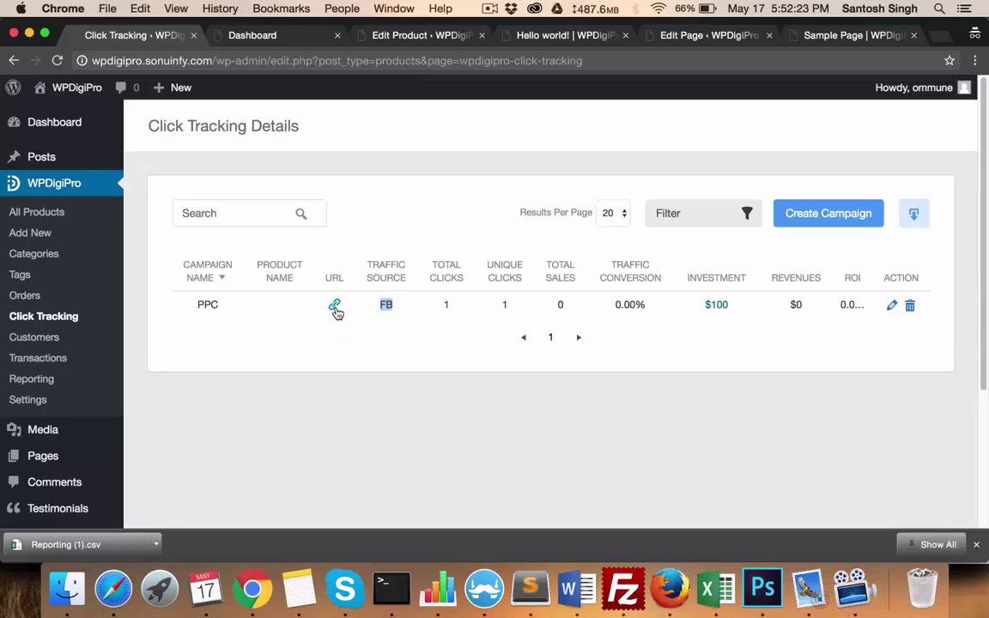
click(828, 216)
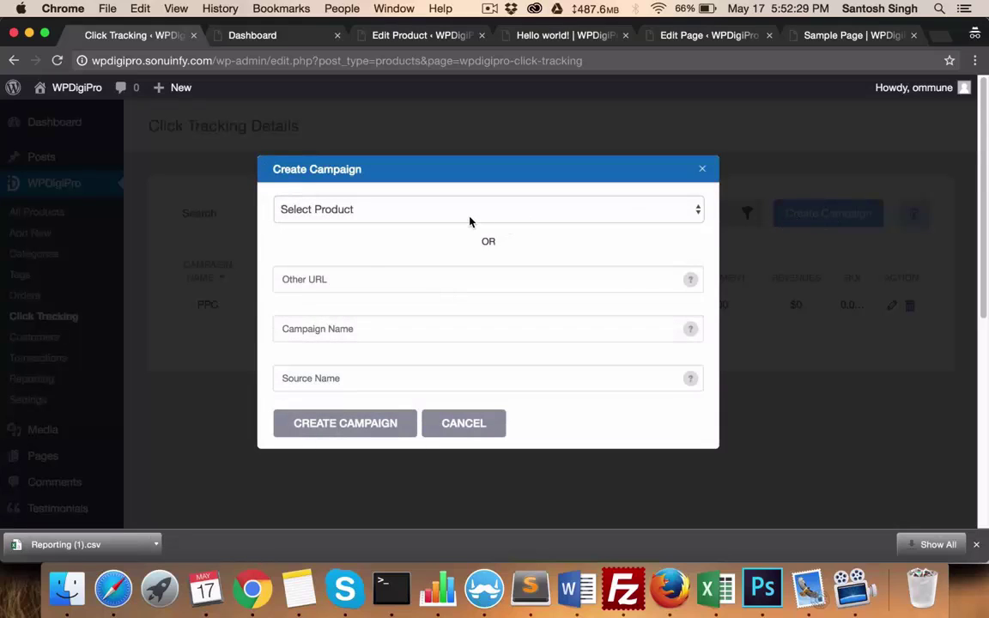
click(457, 279)
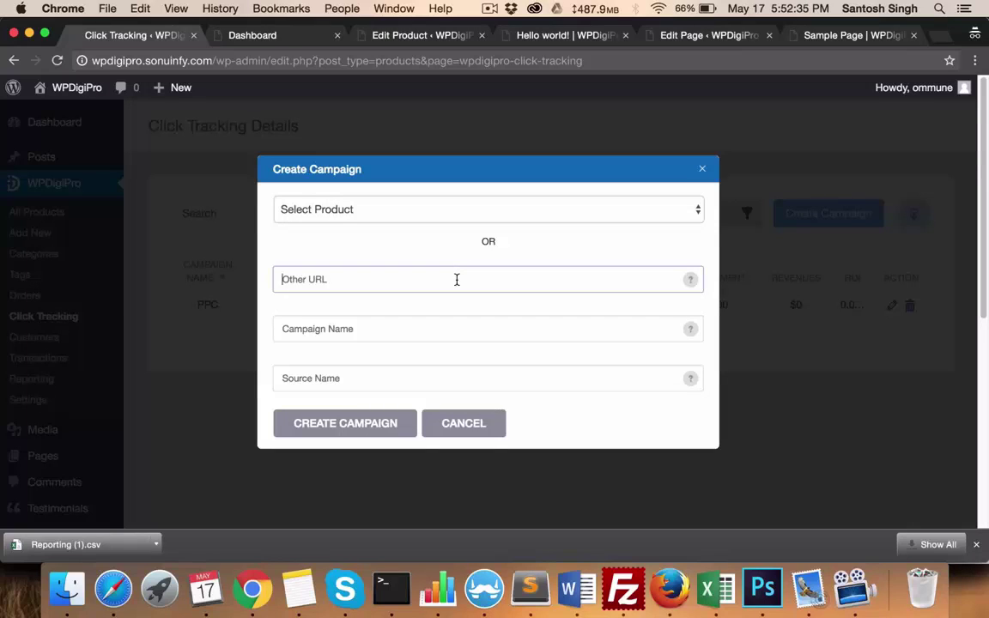
click(407, 329)
click(464, 424)
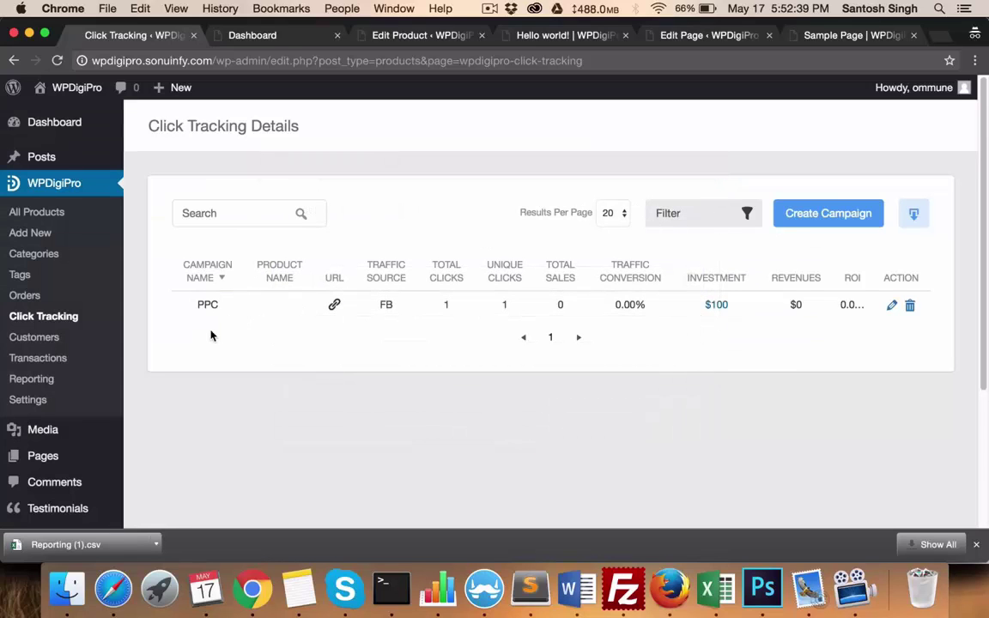
Copy the PPC campaign's tracking URL, then open and close its editor unchanged
click(334, 306)
click(892, 305)
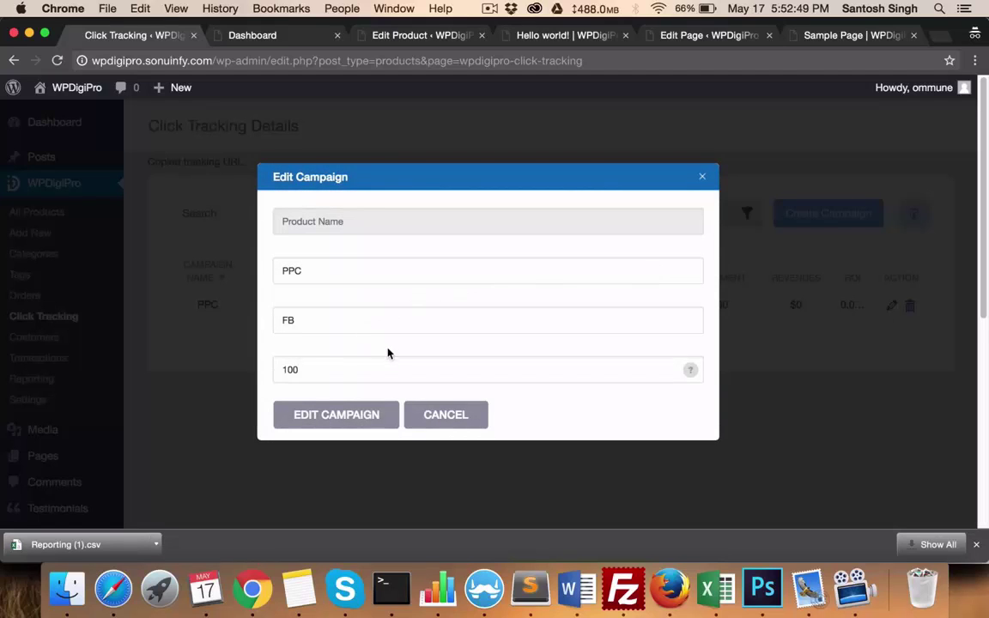
click(433, 414)
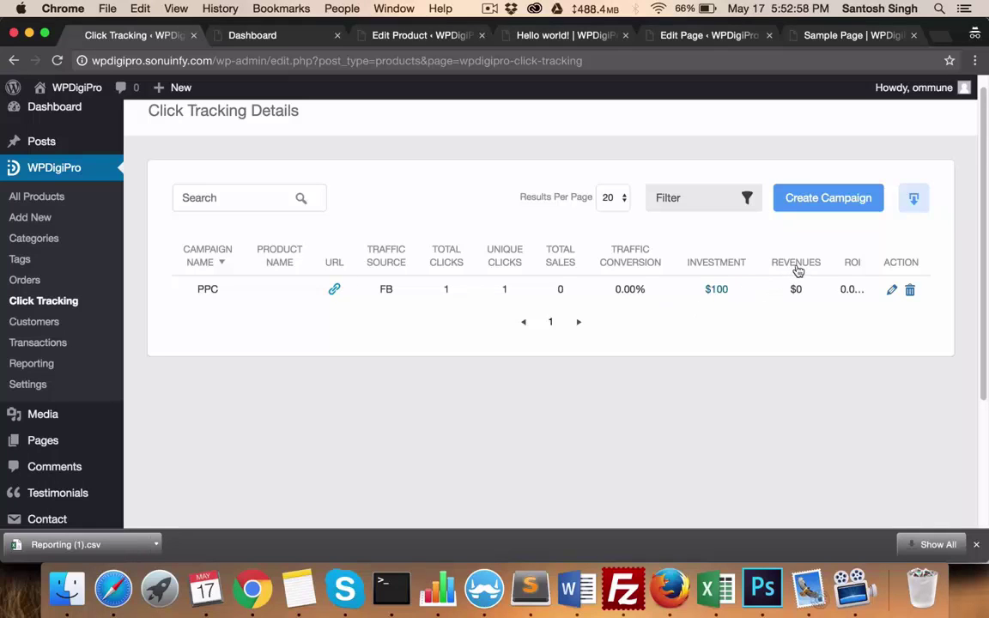
scroll(796, 289, up, 1)
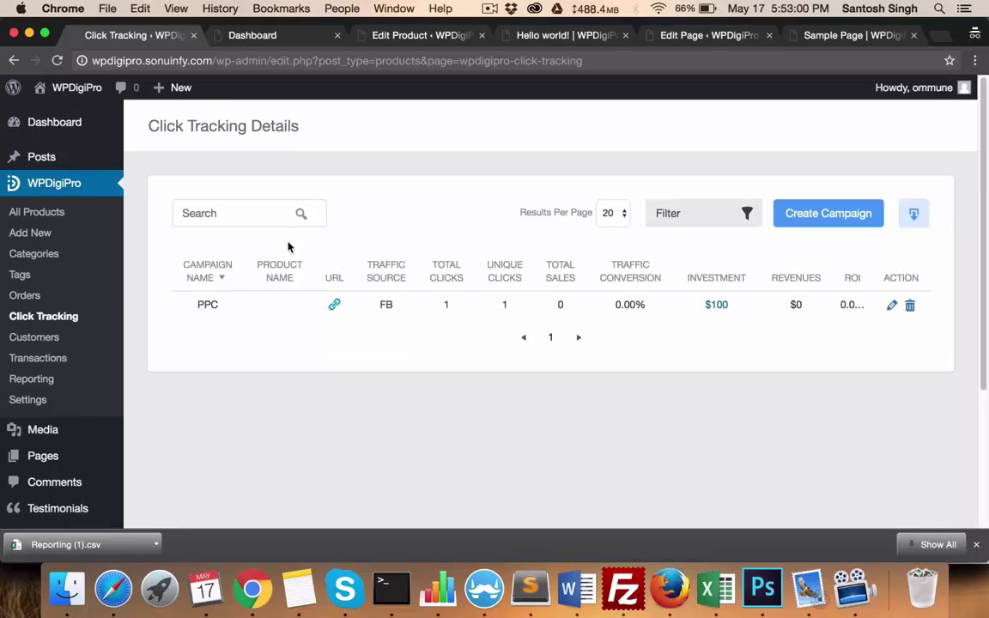
View the order details list, trying the search box and product filter without filtering
click(44, 297)
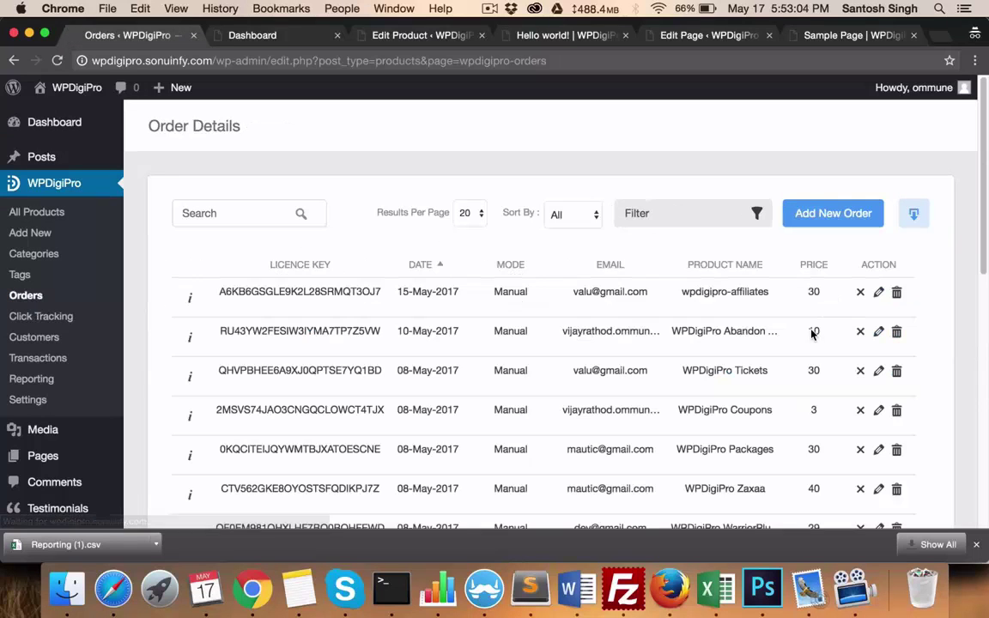
scroll(709, 304, down, 1)
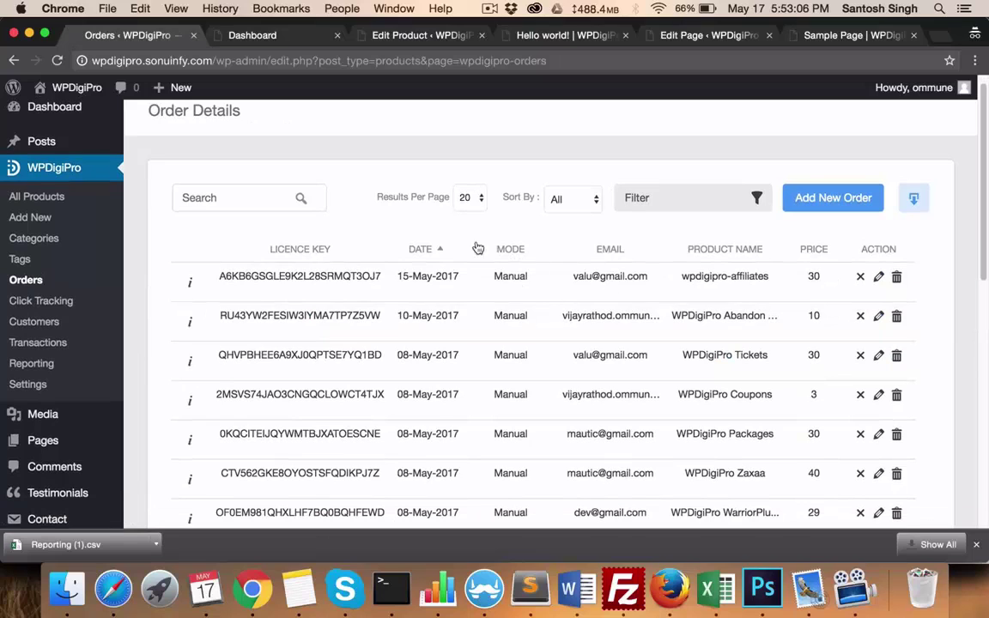
click(234, 196)
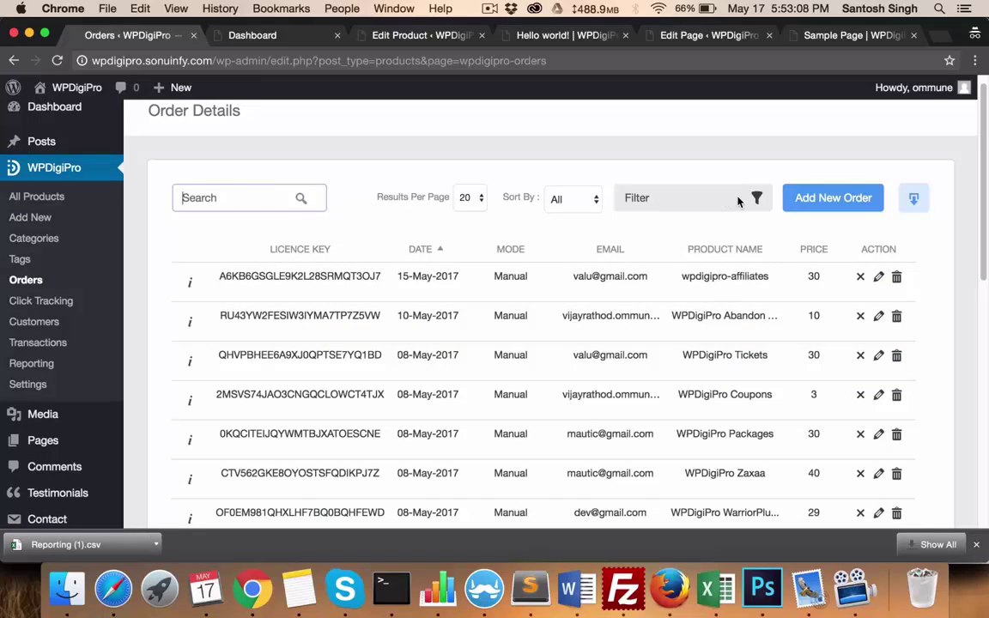
click(727, 200)
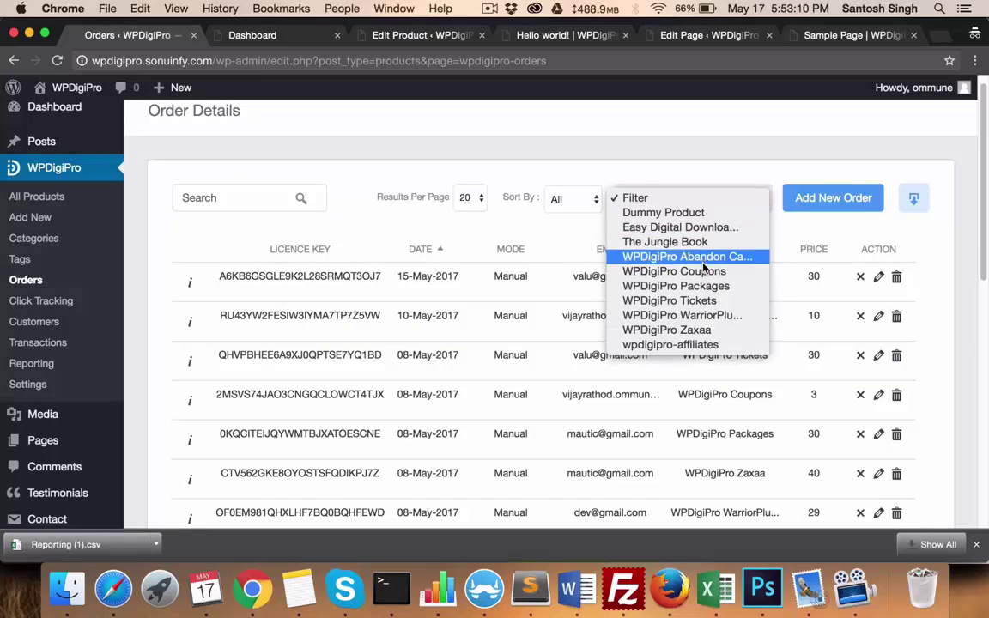
click(472, 295)
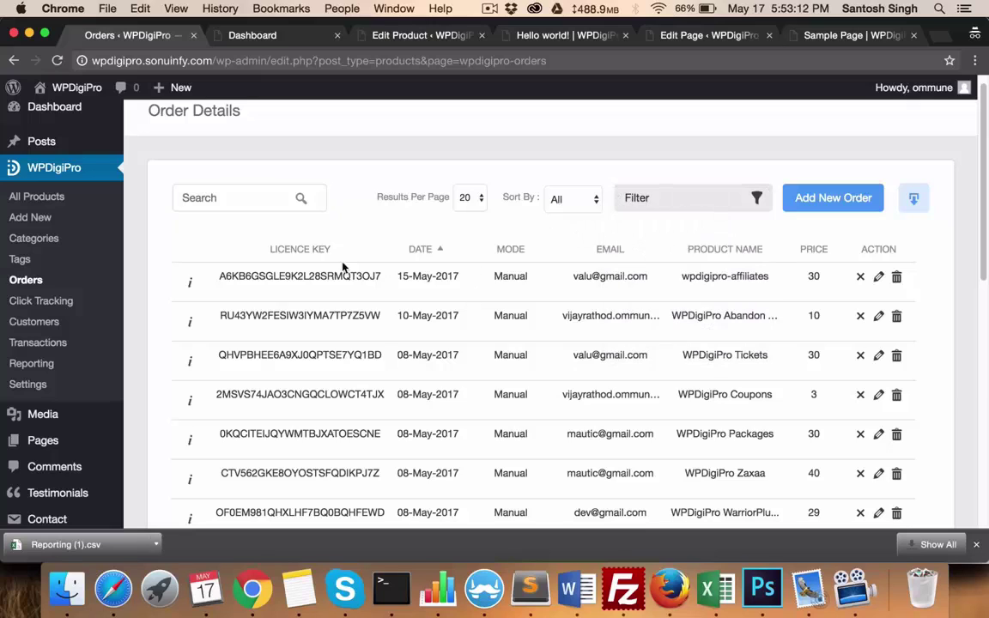
click(45, 200)
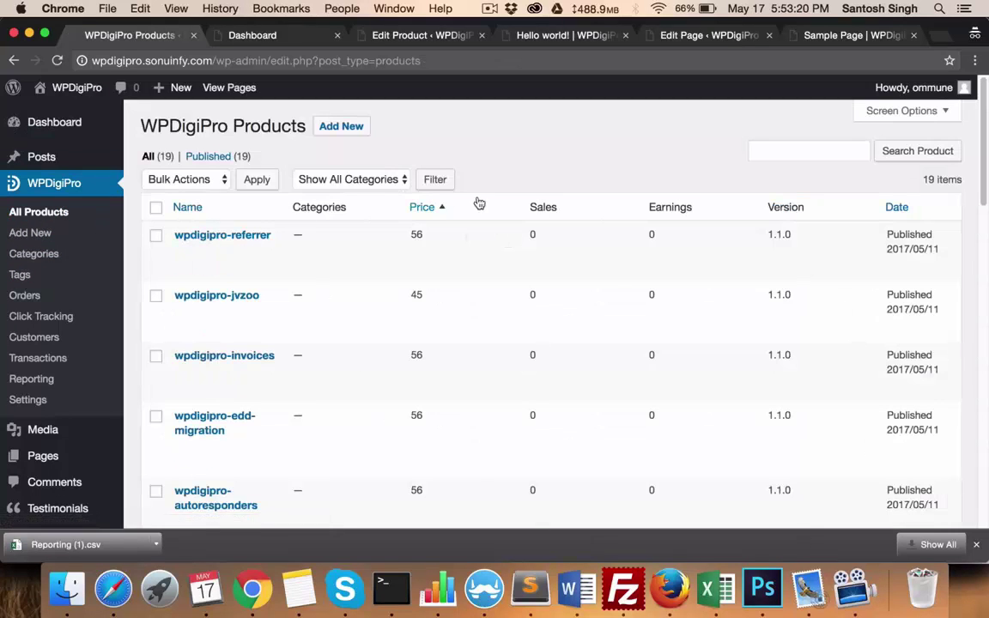
Select the wpdigipro-referrer product's full Buy Now link on its Edit Product tab
click(397, 35)
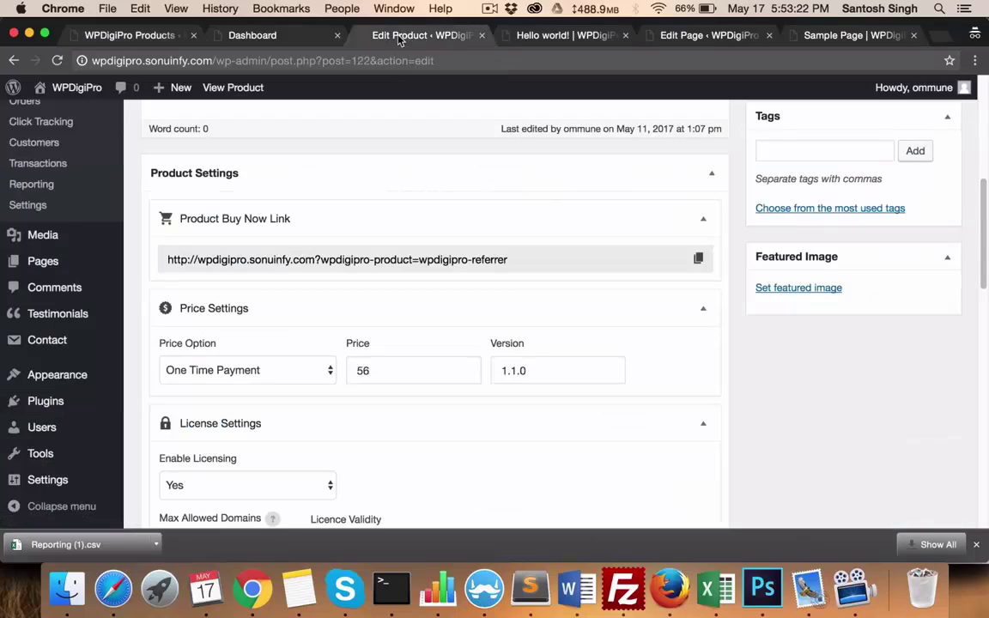
drag(393, 36, 302, 40)
scroll(375, 186, down, 2)
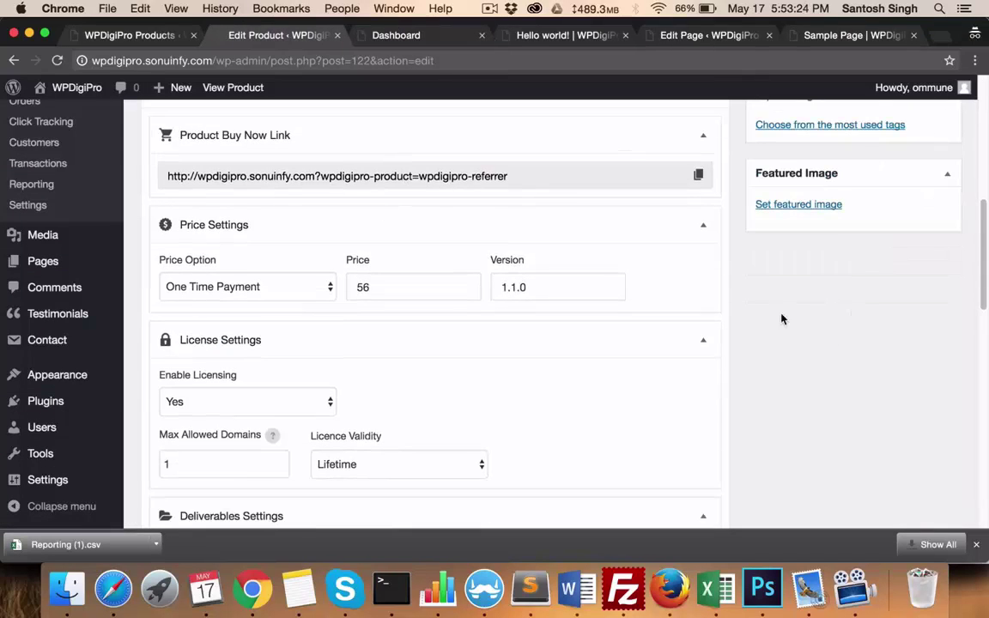
scroll(749, 311, up, 2)
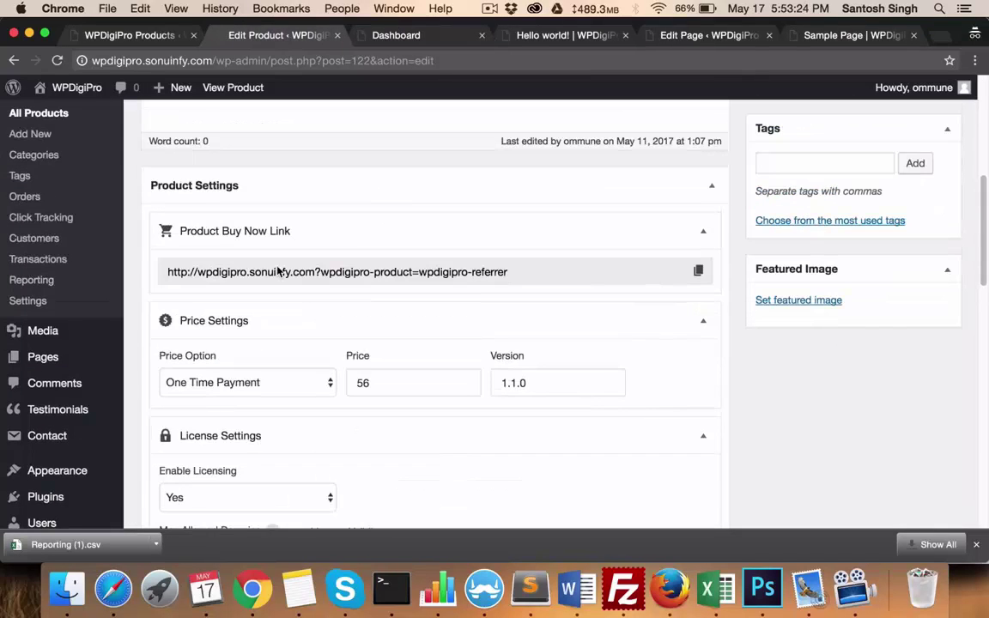
click(504, 276)
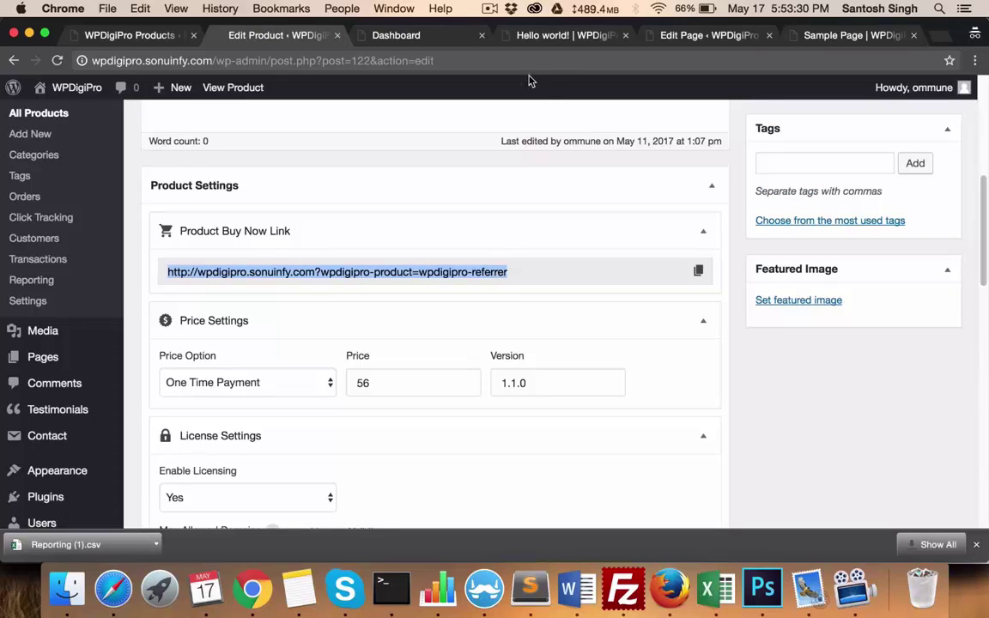
click(567, 35)
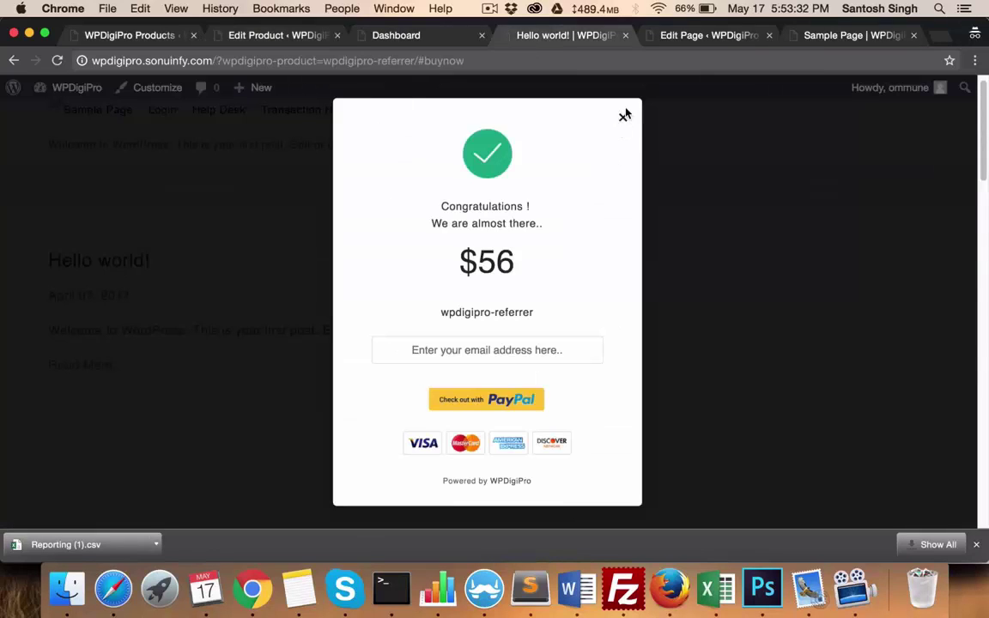
click(623, 117)
click(383, 61)
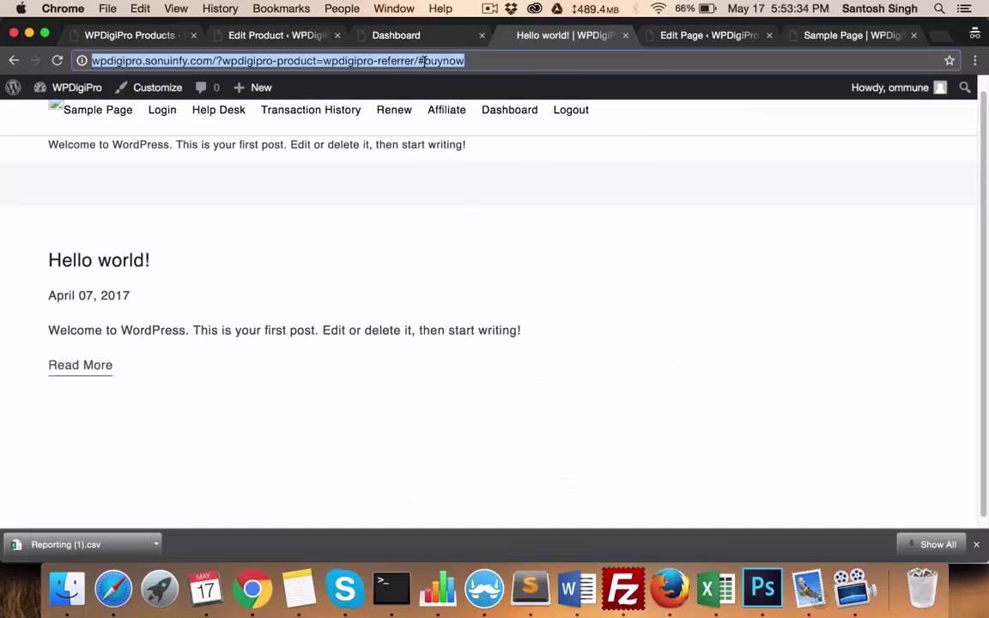
click(846, 36)
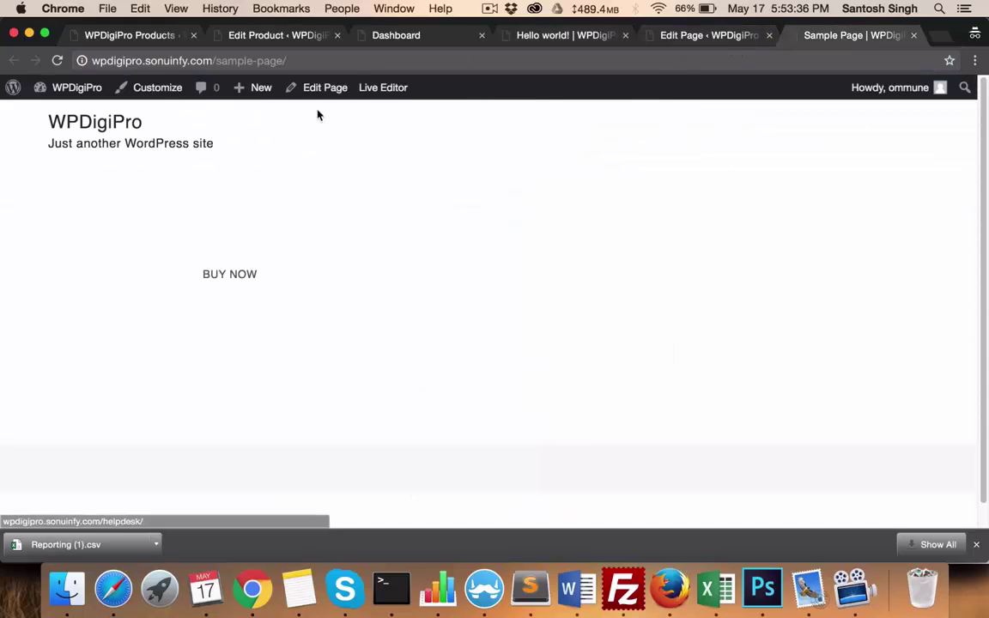
click(236, 281)
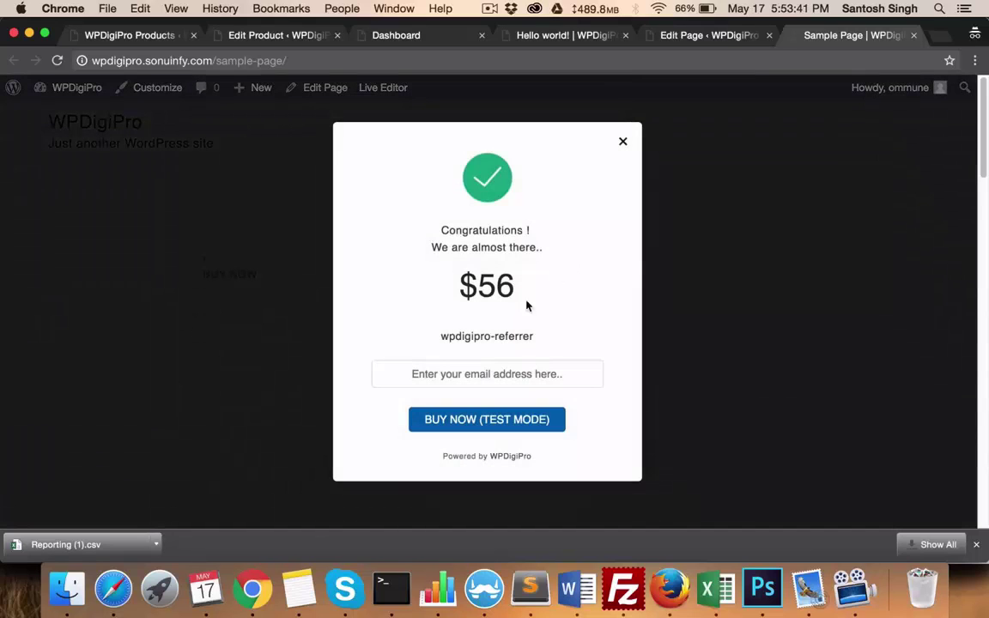
click(470, 375)
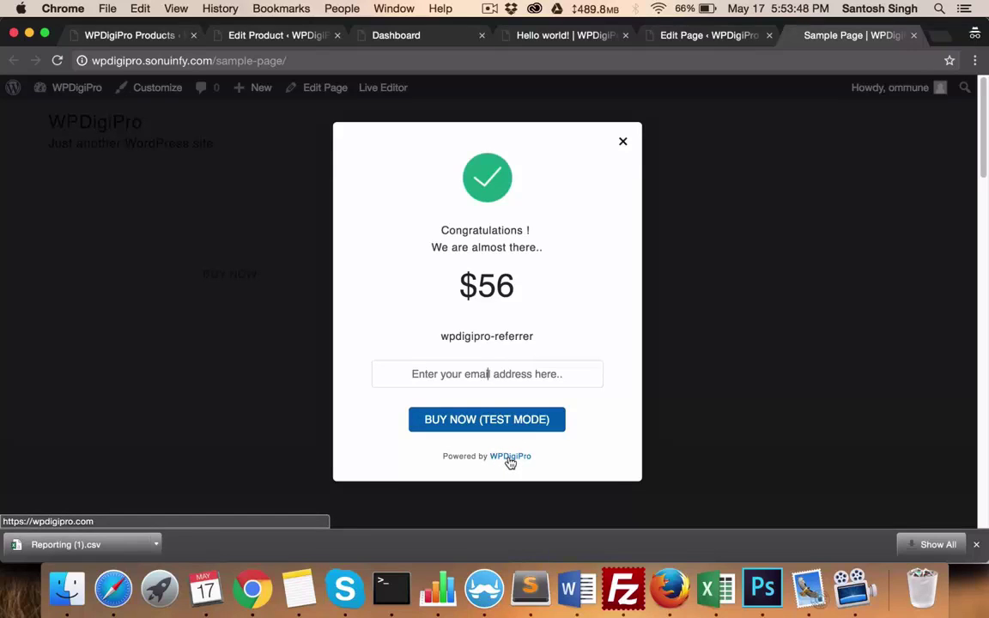
click(623, 145)
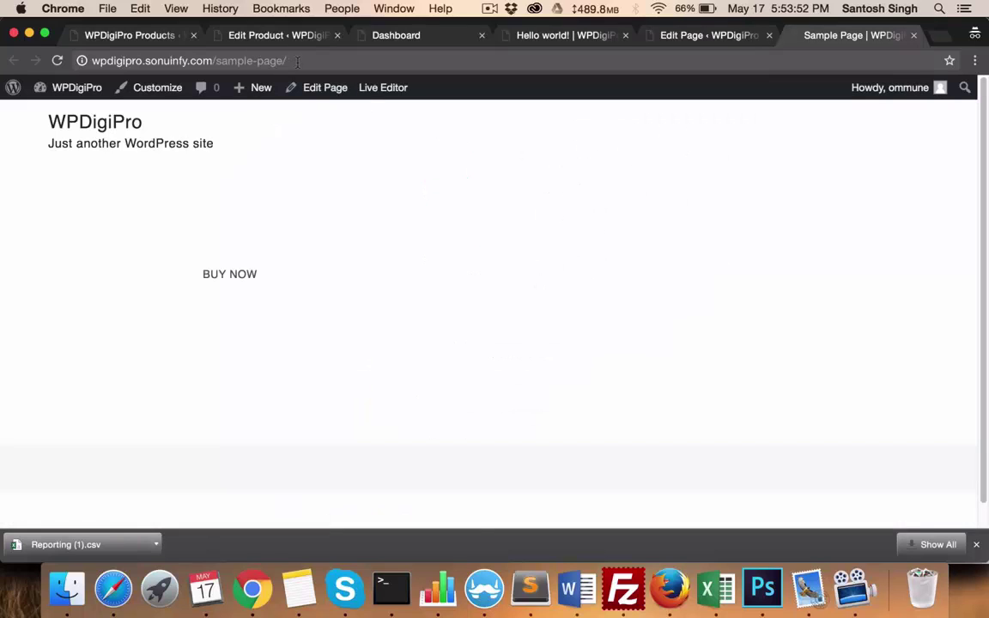
Copy the wpdigipro-referrer product's Buy Now link to the clipboard from its editor
click(161, 38)
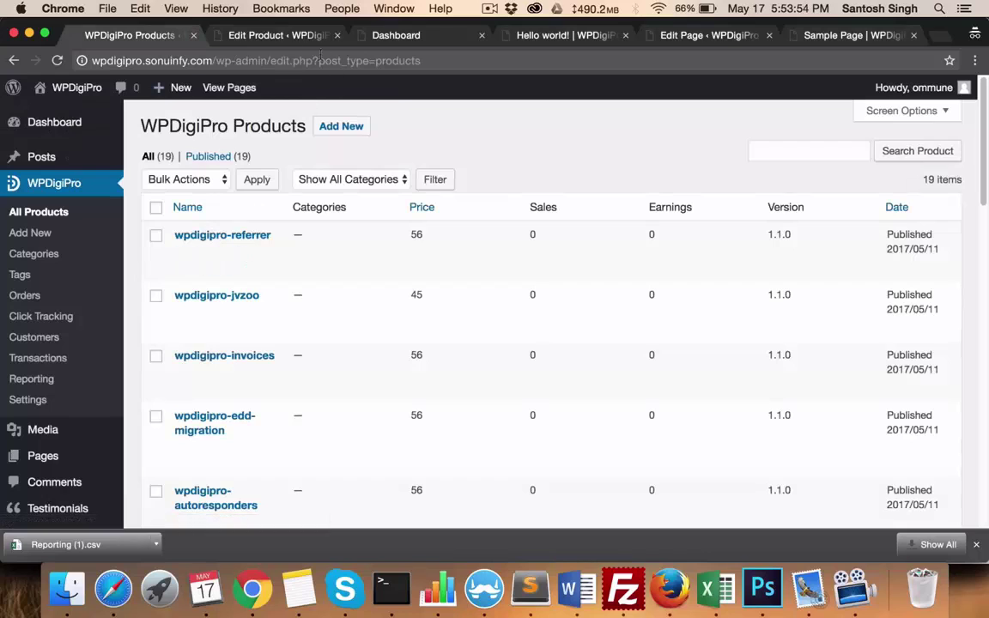
click(284, 39)
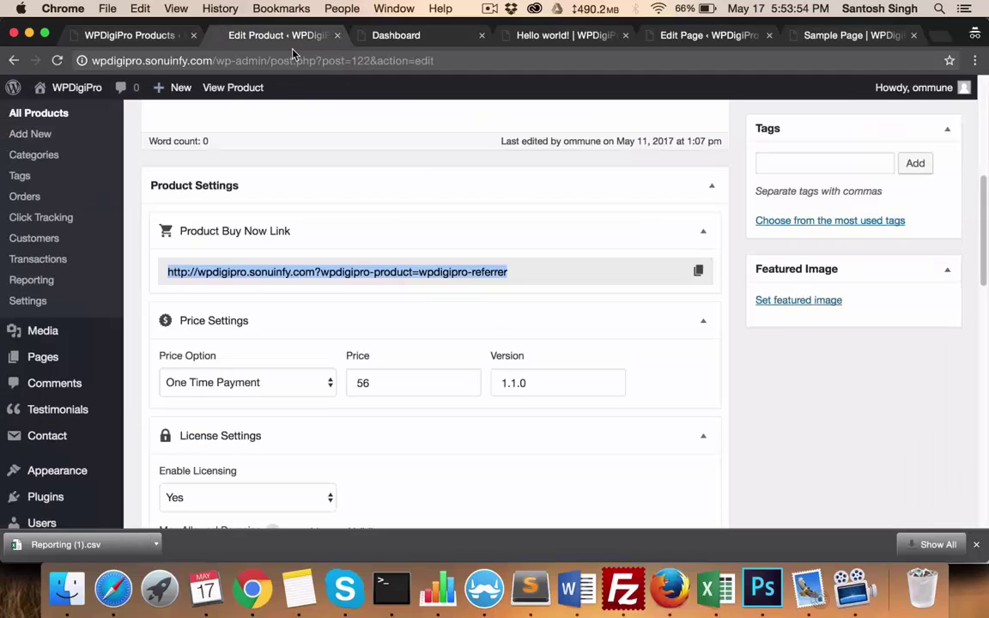
click(518, 271)
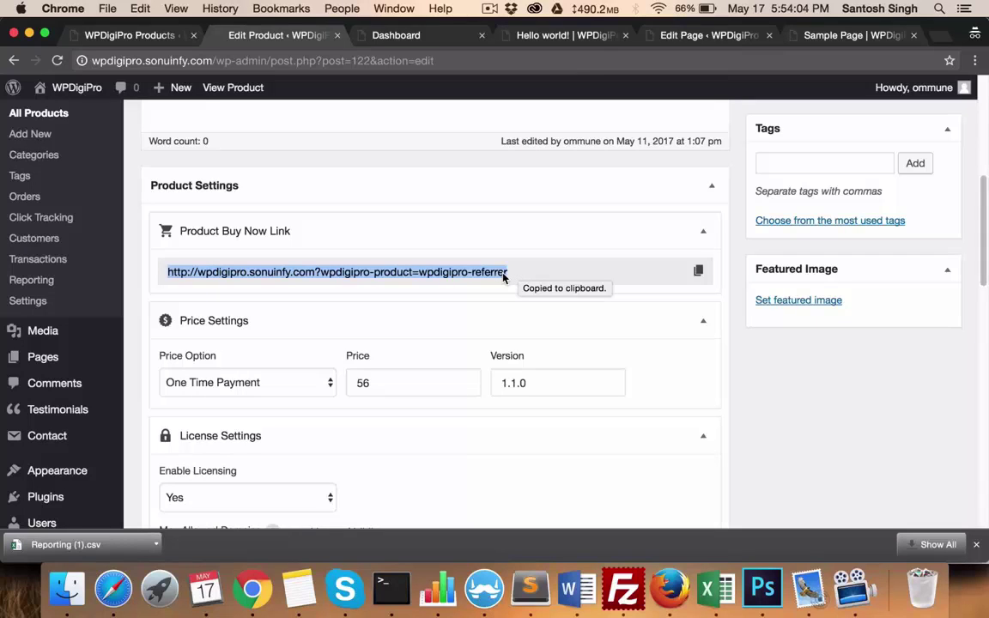
scroll(505, 276, down, 2)
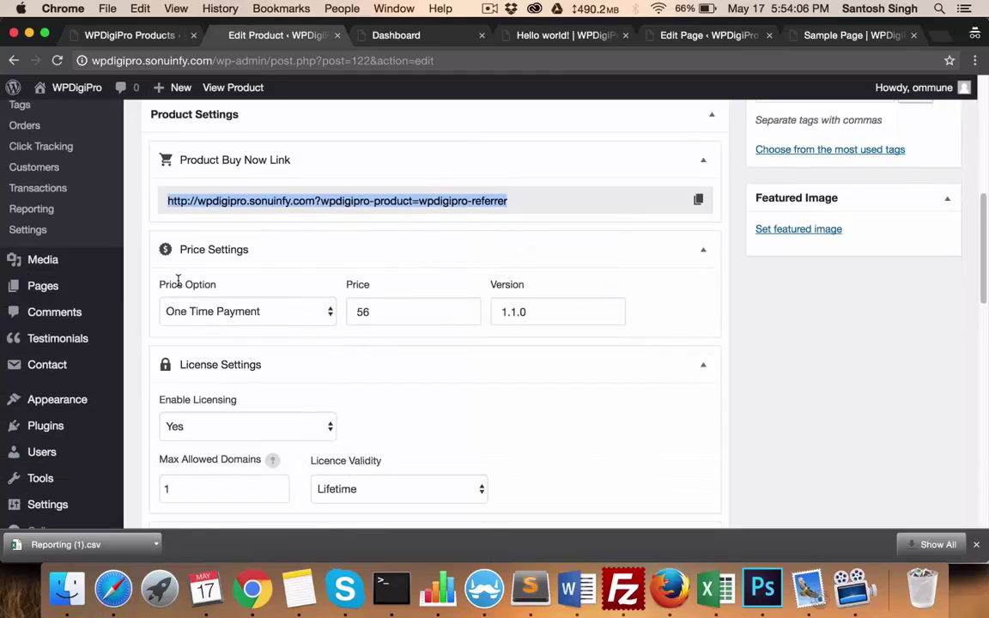
Switch the Price Option to Recurring and check the initial and after-first-payment price fields
click(232, 313)
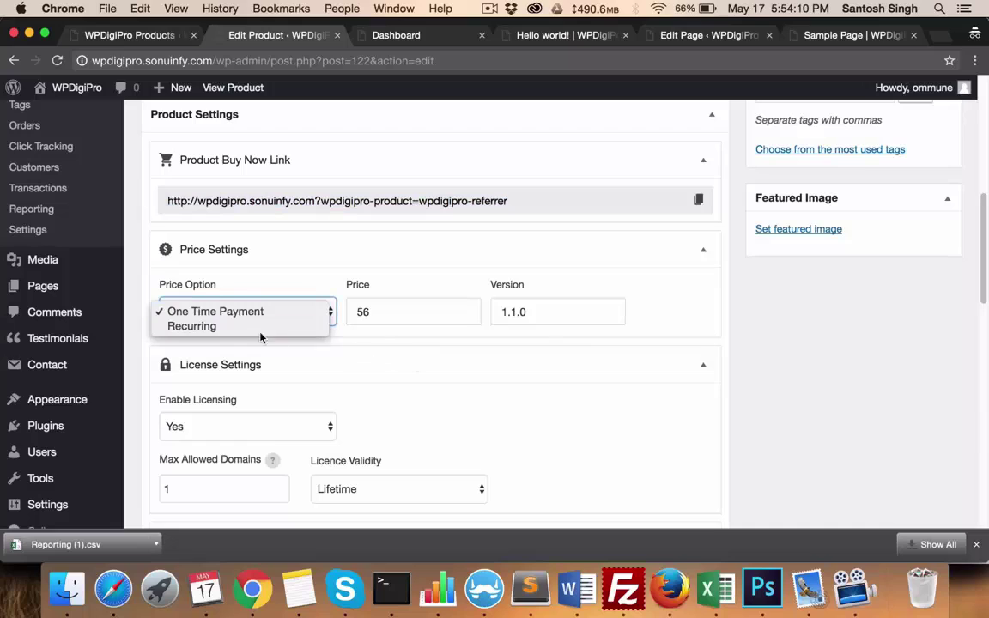
click(230, 325)
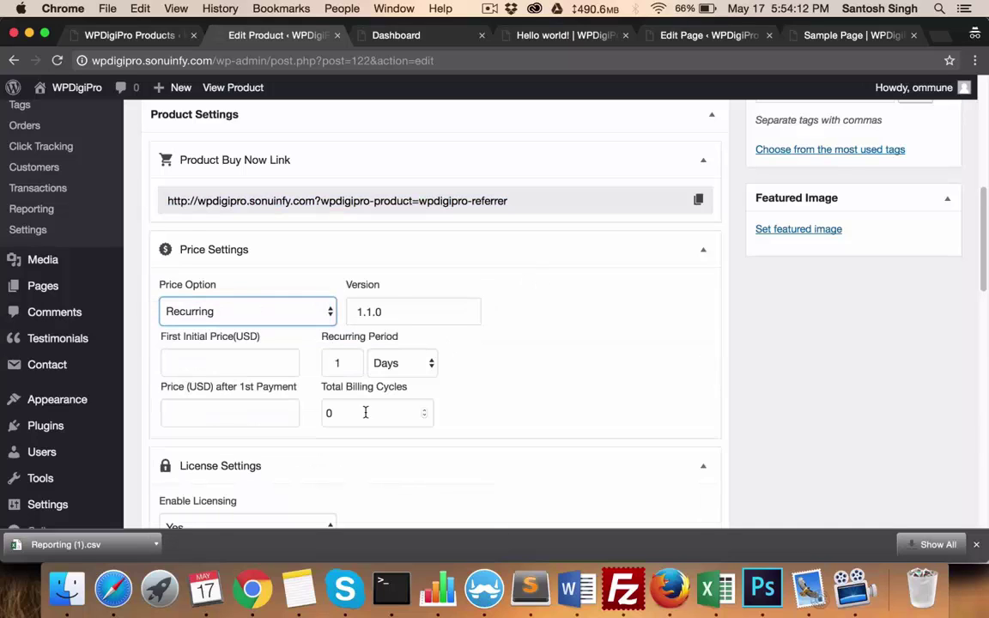
click(196, 358)
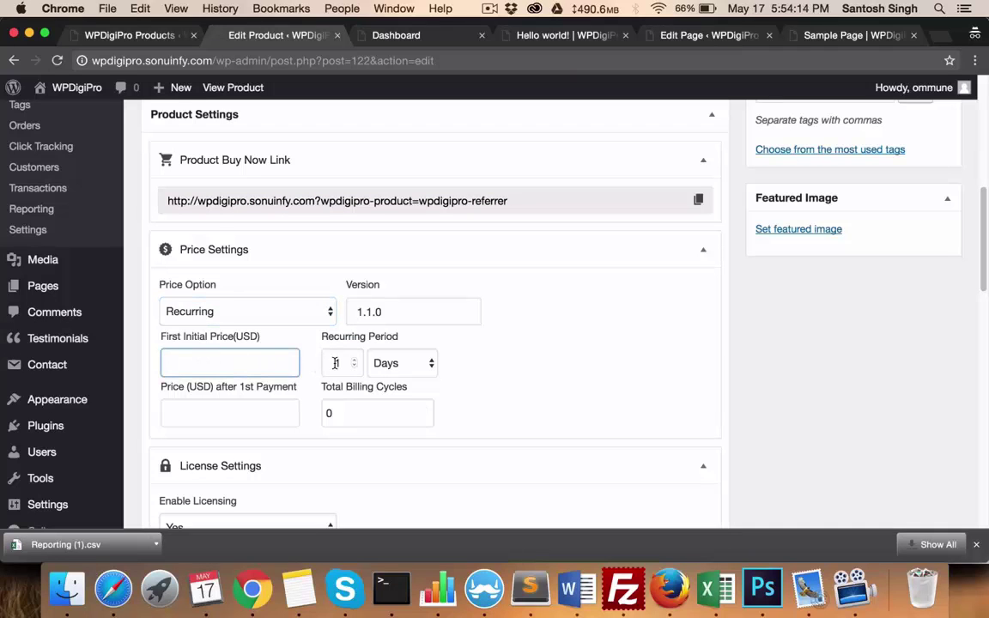
scroll(267, 402, down, 2)
click(234, 347)
scroll(540, 303, down, 5)
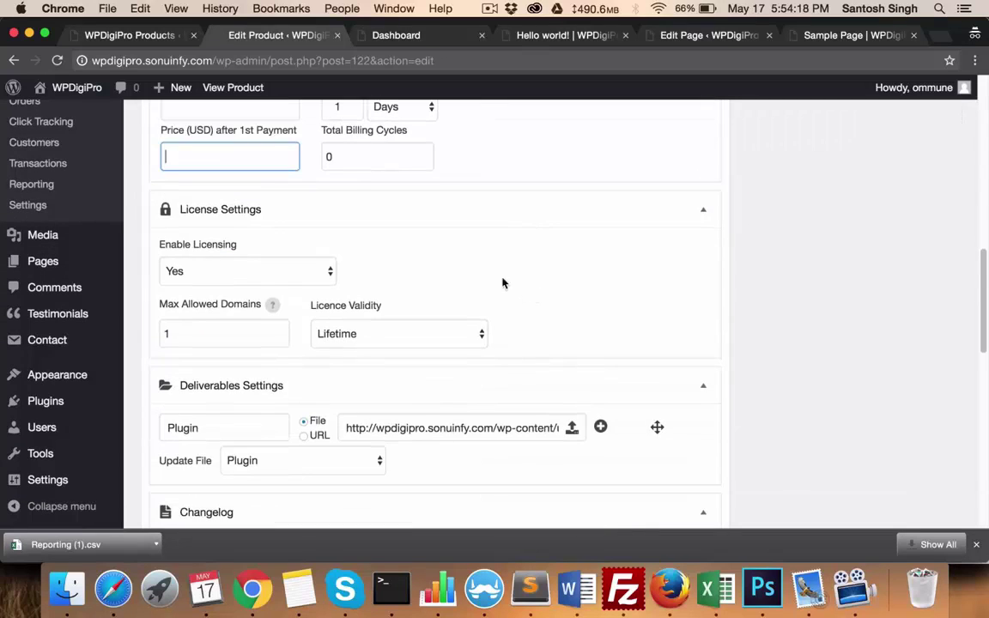
drag(160, 244, 229, 245)
Keep licensing enabled, set Max Allowed Domains to 10, and leave validity at Lifetime
click(236, 279)
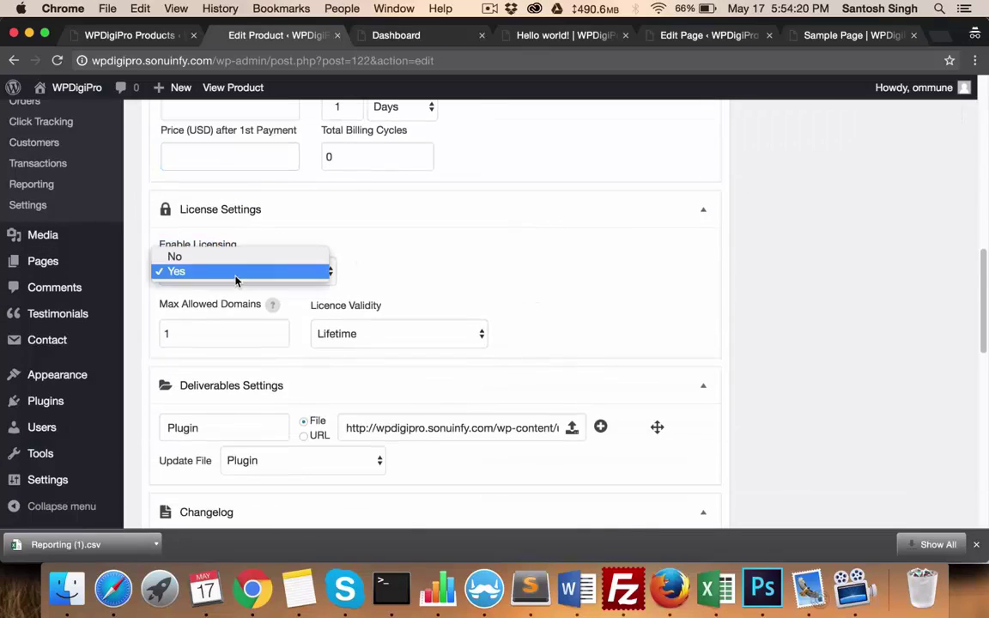
click(302, 272)
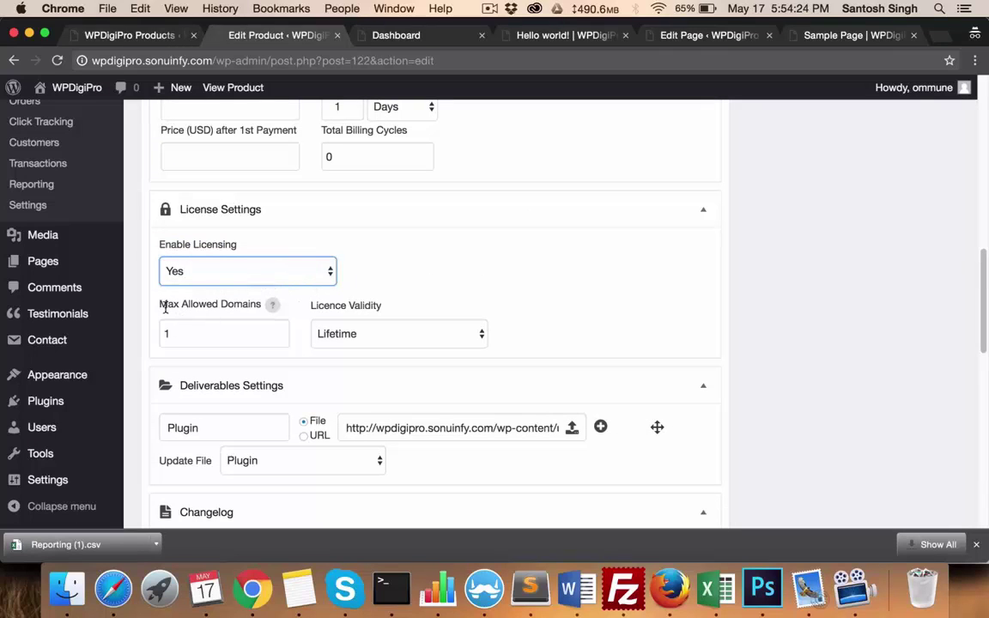
drag(163, 306, 260, 307)
click(234, 307)
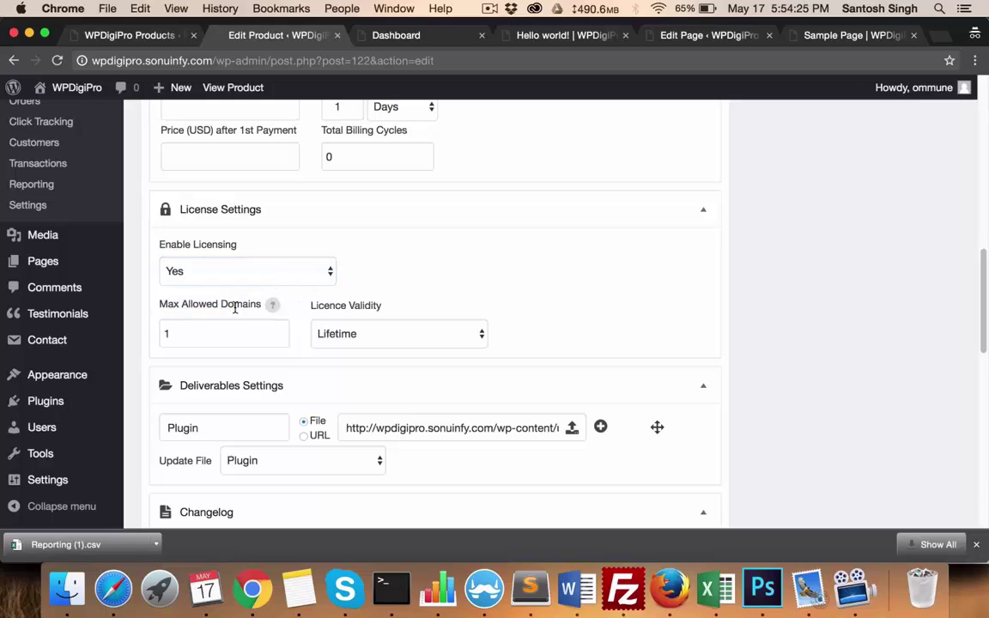
click(185, 333)
drag(185, 333, 159, 334)
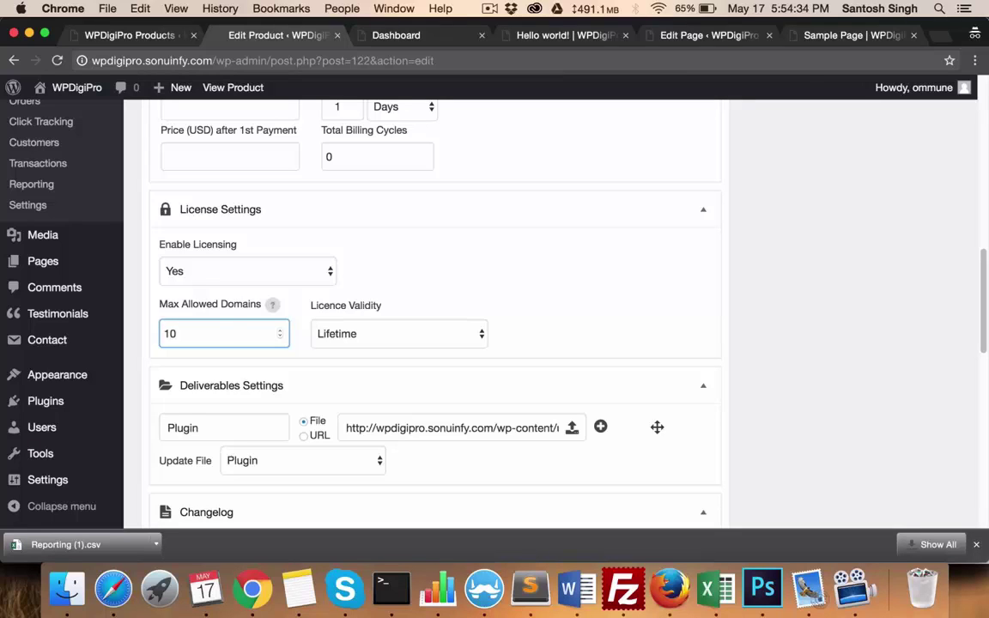
click(352, 335)
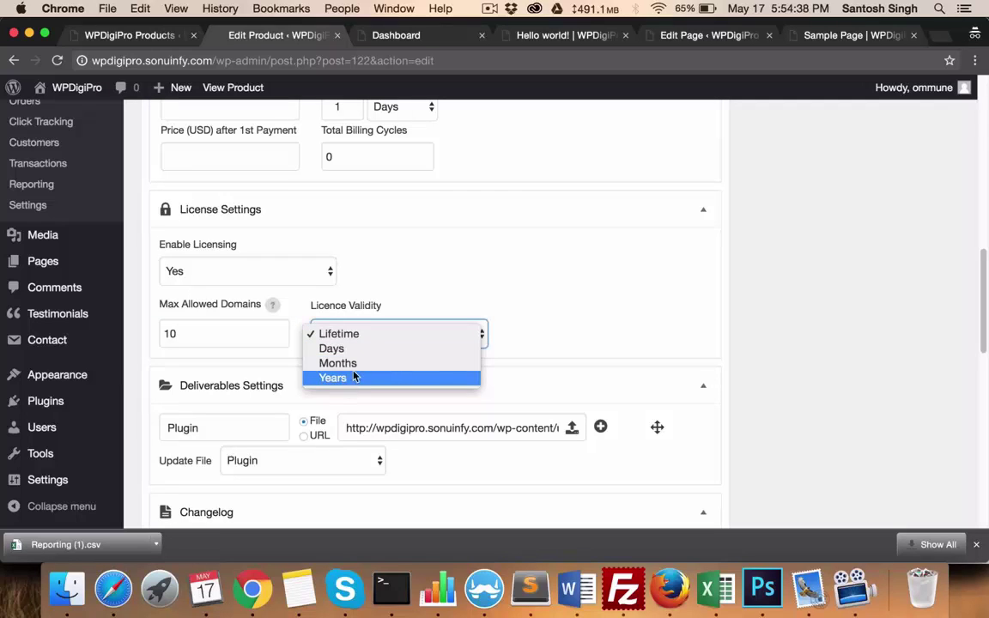
click(514, 287)
Scroll down to inspect the deliverable file URL
scroll(513, 290, down, 1)
scroll(513, 290, down, 3)
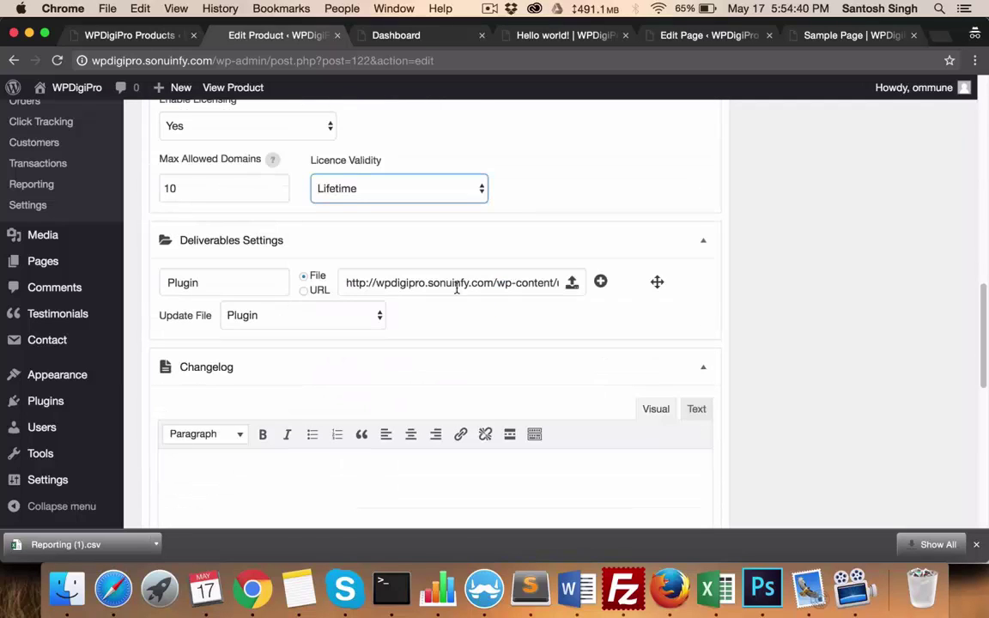
drag(357, 282, 565, 289)
click(508, 309)
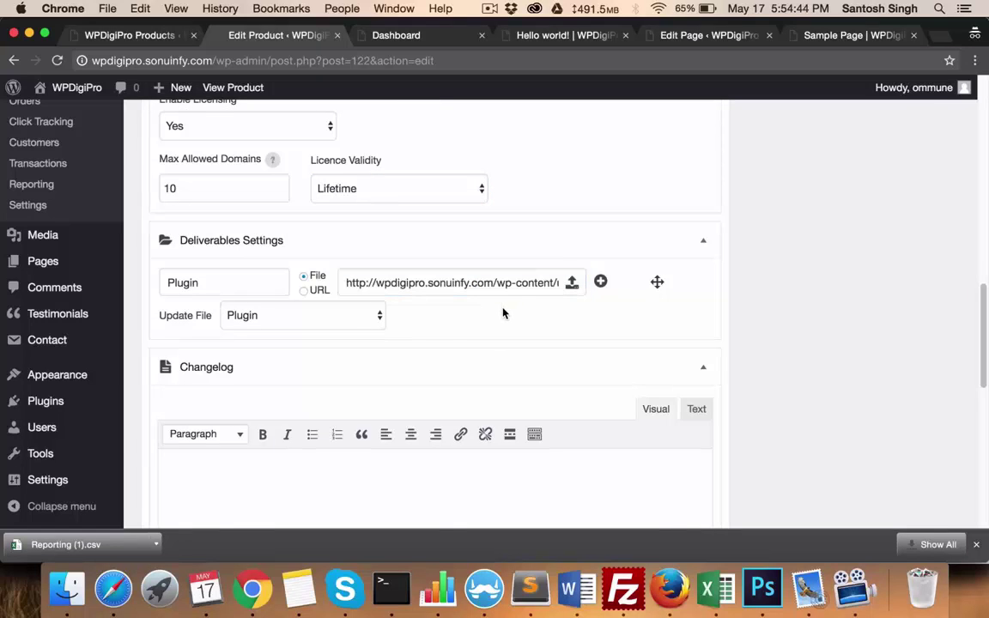
List the customer's purchased products and check The Jungle Book licence expiry date
click(419, 36)
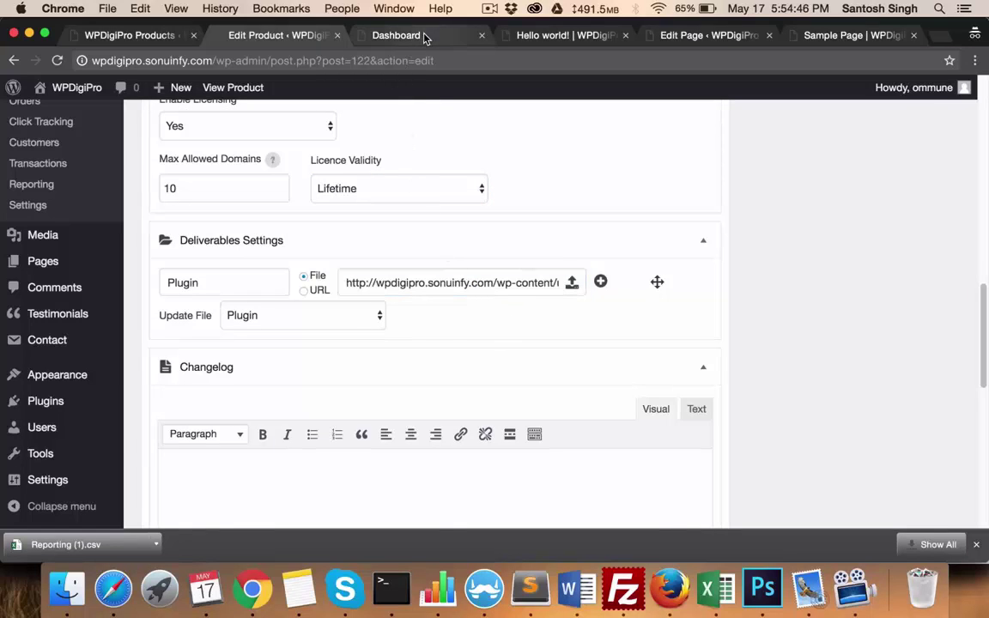
click(79, 170)
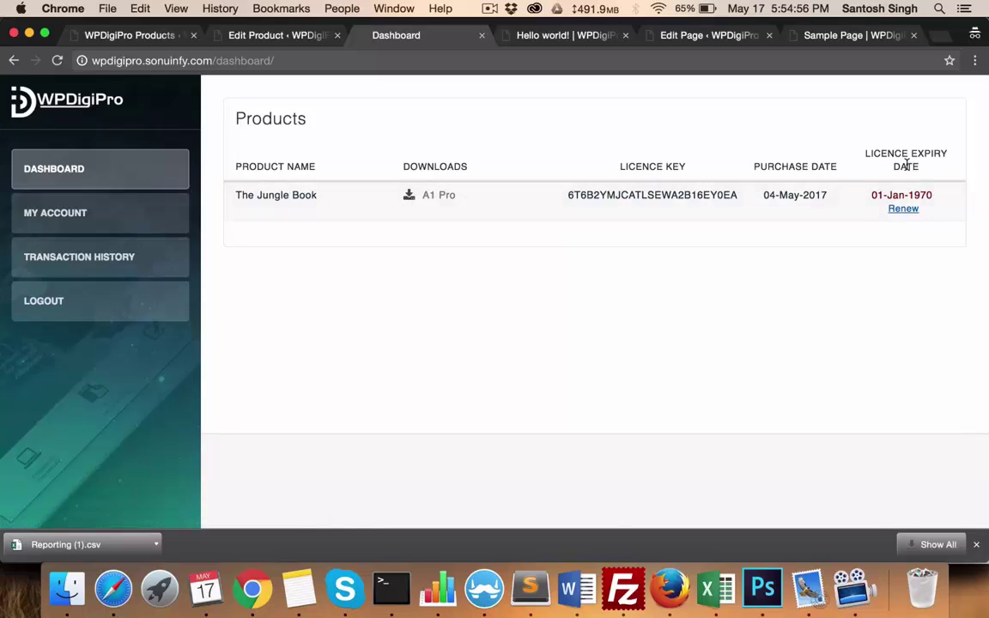
drag(873, 194, 927, 195)
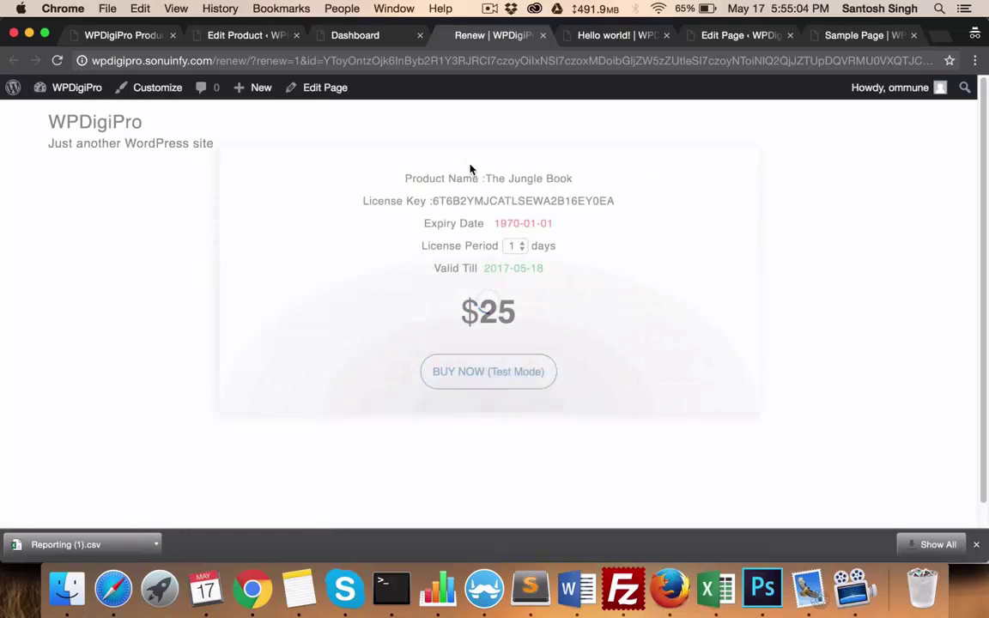
Set The Jungle Book licence renewal period to 3 days, priced at $75
click(515, 246)
click(514, 260)
click(518, 249)
click(512, 260)
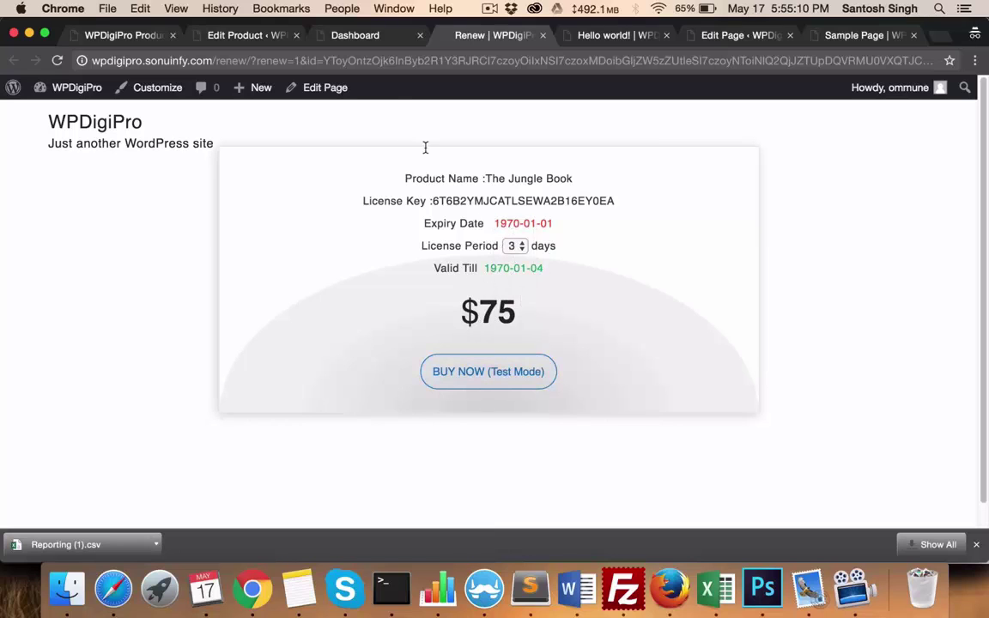
click(359, 39)
In the product editor, expand Redirect Settings and focus the successful-payment redirect link field
click(206, 32)
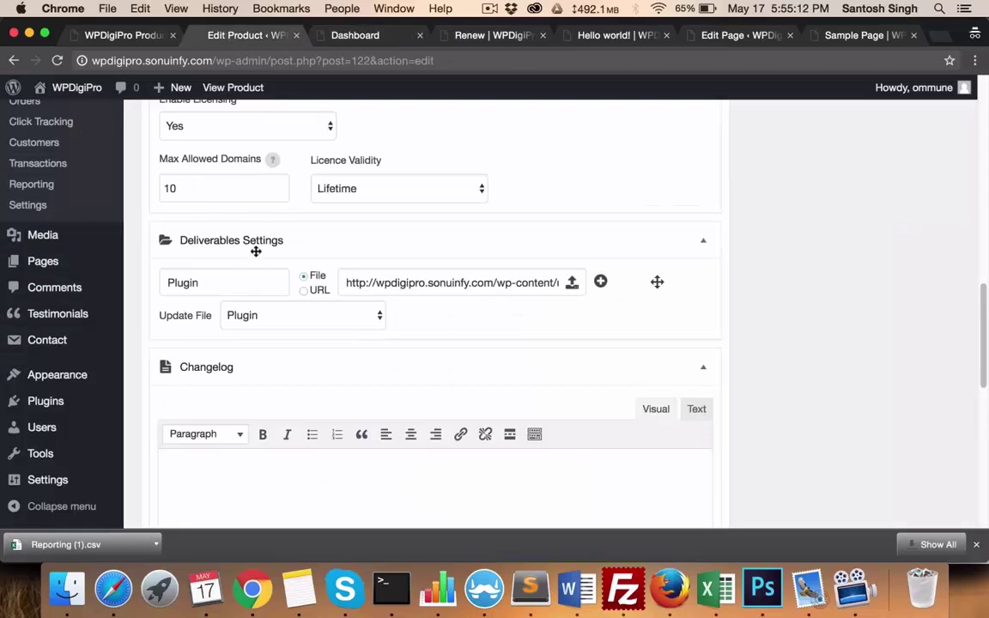
scroll(637, 309, down, 5)
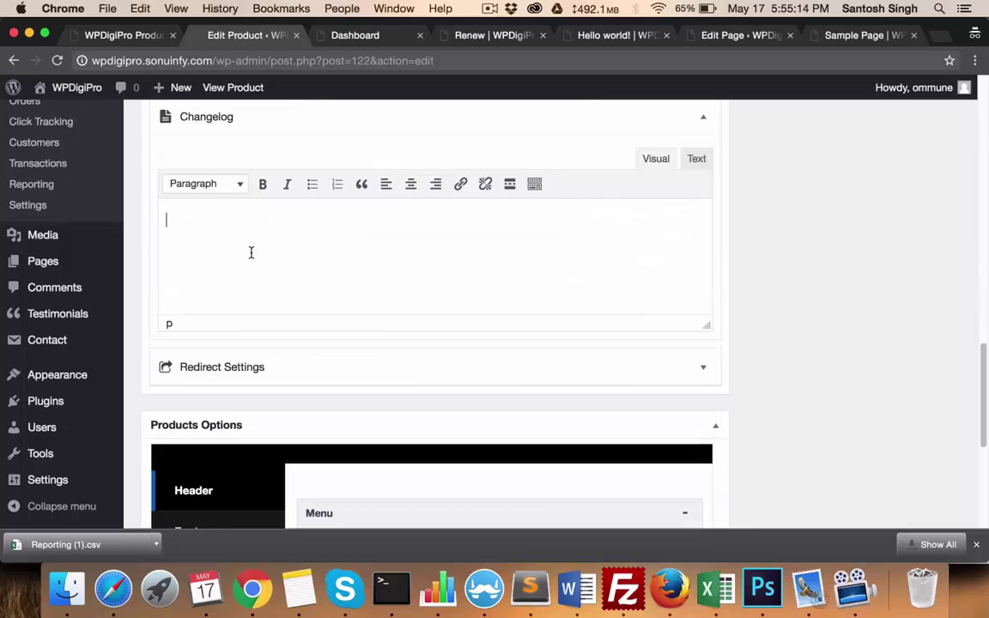
click(289, 374)
click(221, 423)
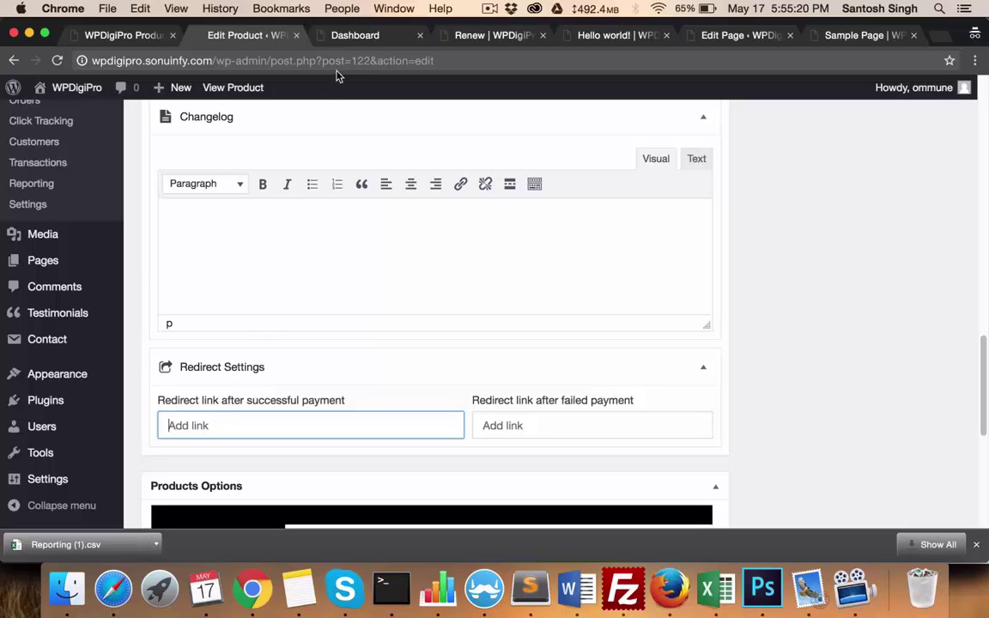
click(185, 426)
scroll(725, 441, up, 15)
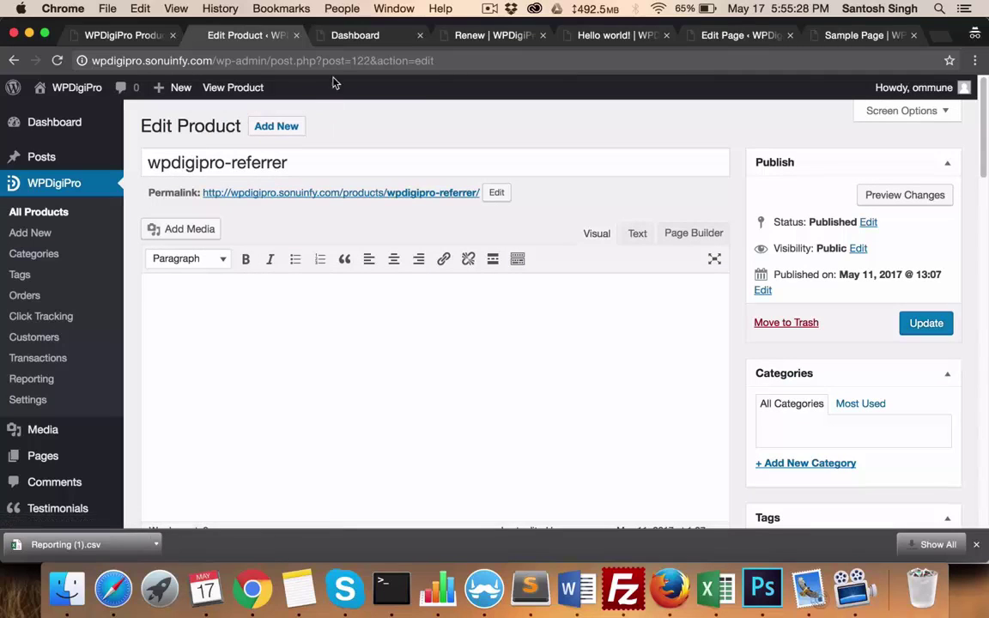
Open the customer's account profile and focus its email address field
click(344, 36)
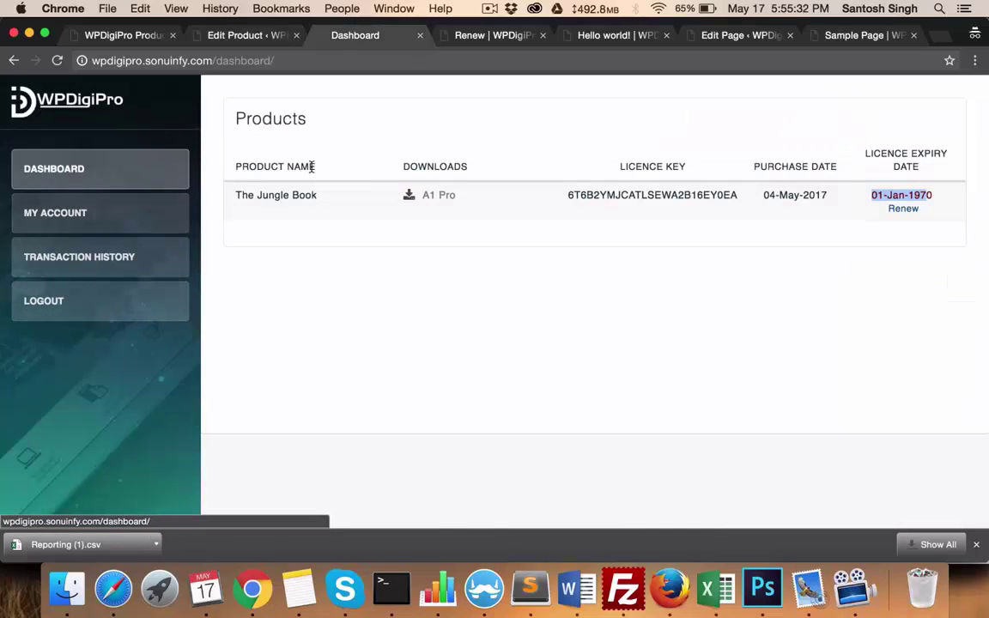
click(150, 210)
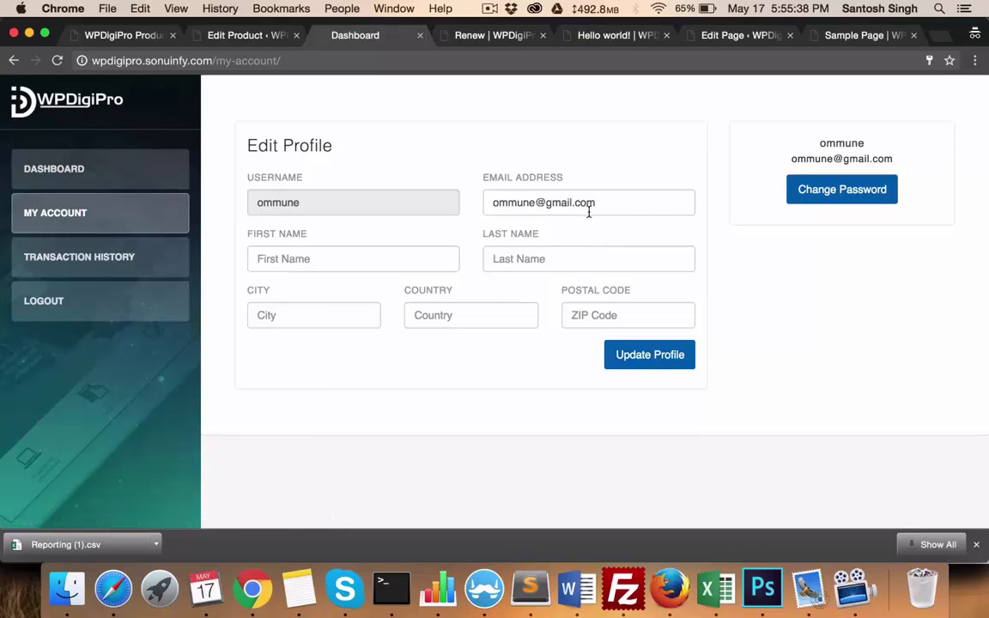
click(593, 209)
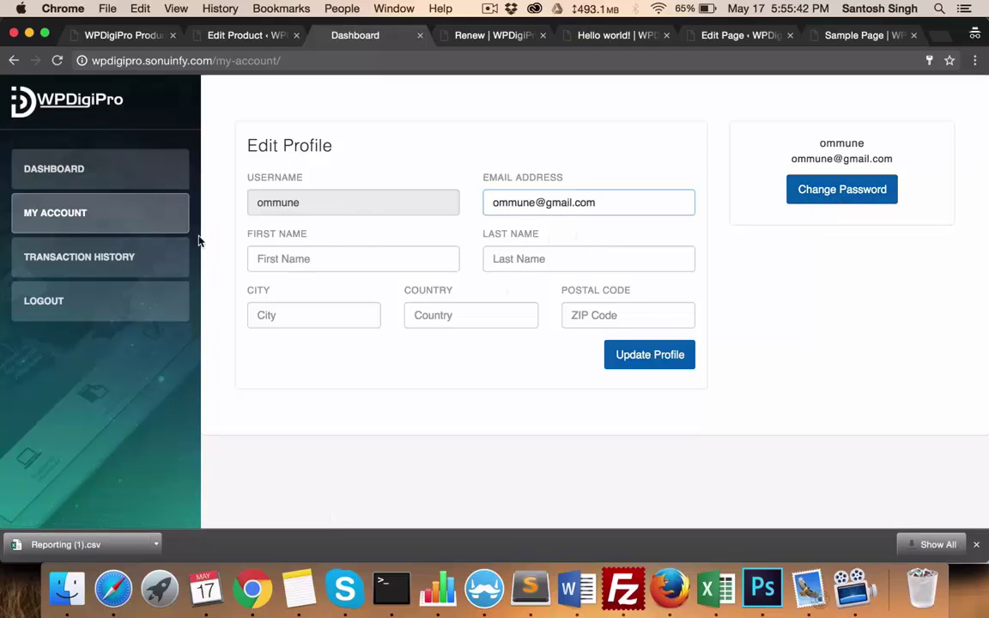
Review the transaction history table listing The Jungle Book purchase and renewals
click(97, 264)
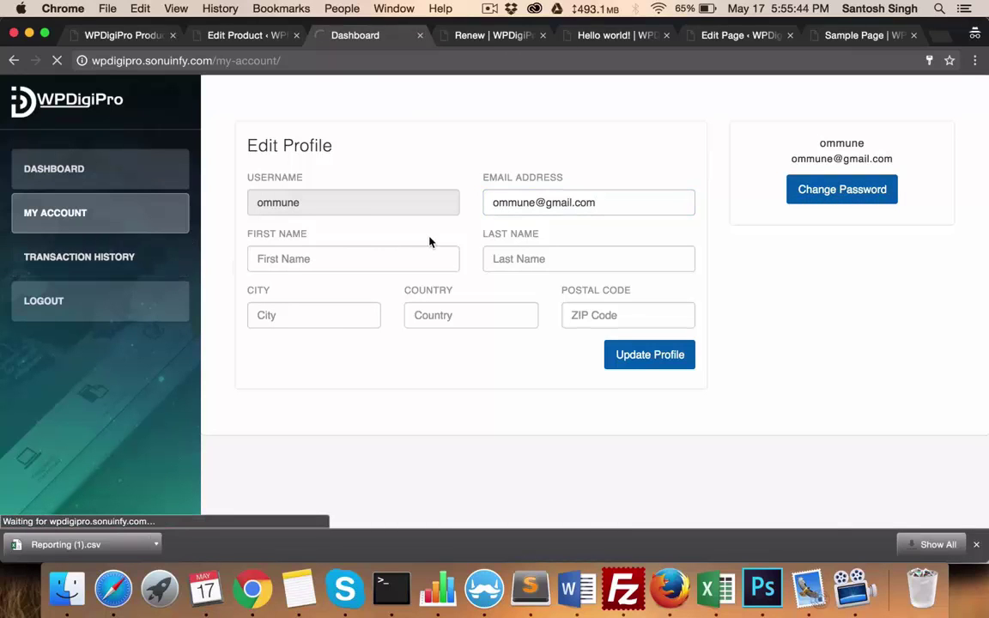
scroll(371, 223, down, 1)
scroll(368, 224, up, 1)
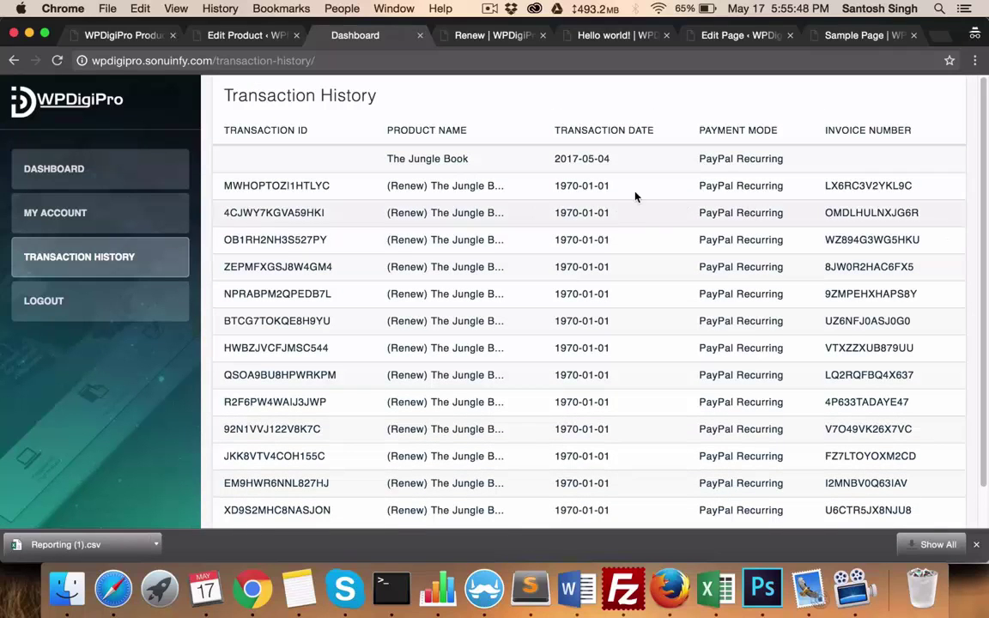
scroll(790, 238, down, 1)
scroll(773, 232, up, 1)
Copy the wpdigipro-referrer Product Buy Now Link from the product editor
click(592, 43)
click(342, 39)
click(423, 33)
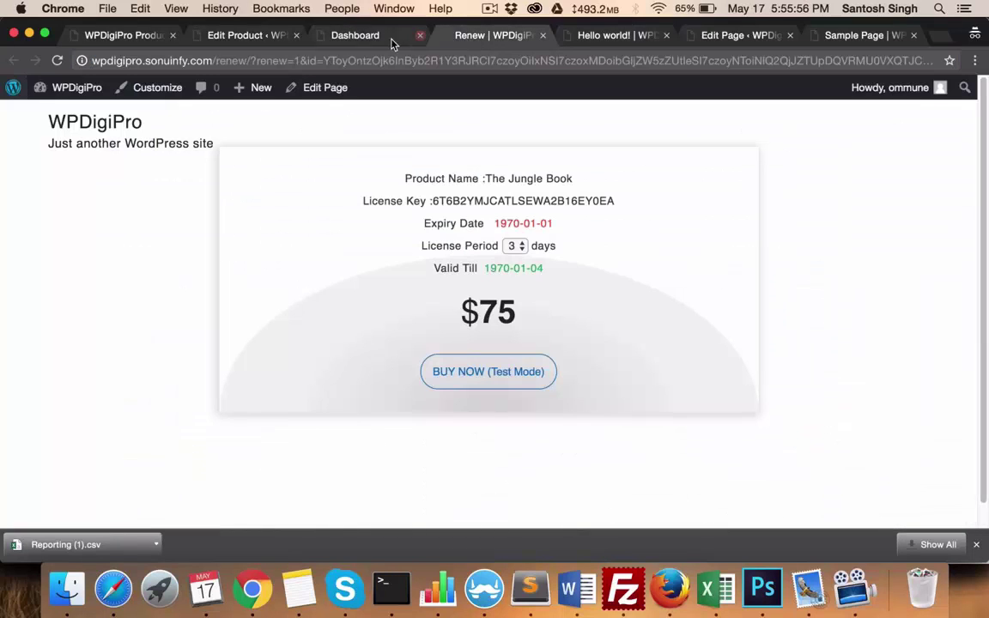
click(262, 43)
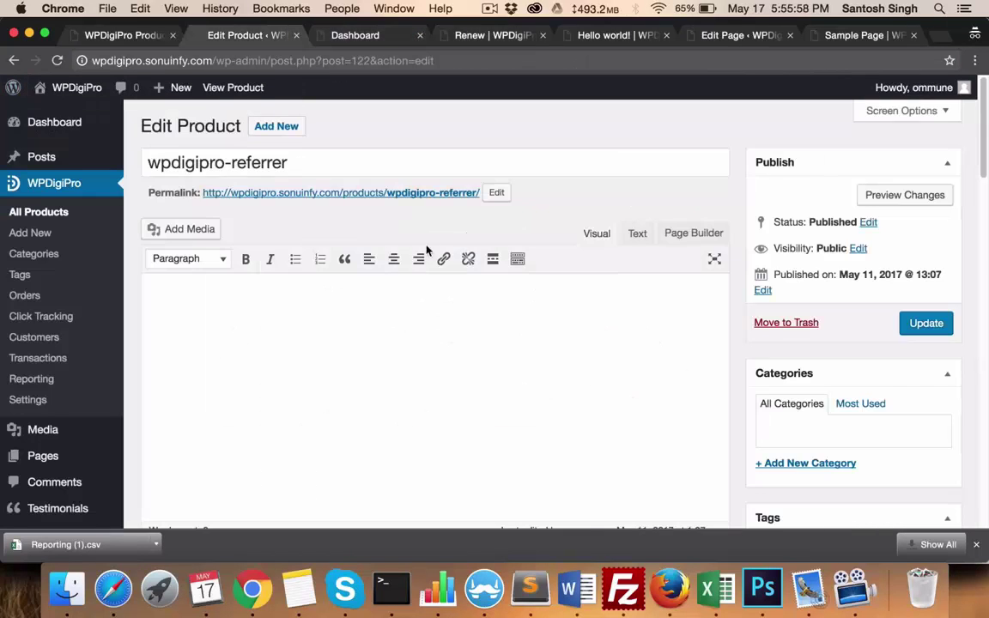
scroll(438, 249, down, 6)
click(507, 296)
click(698, 294)
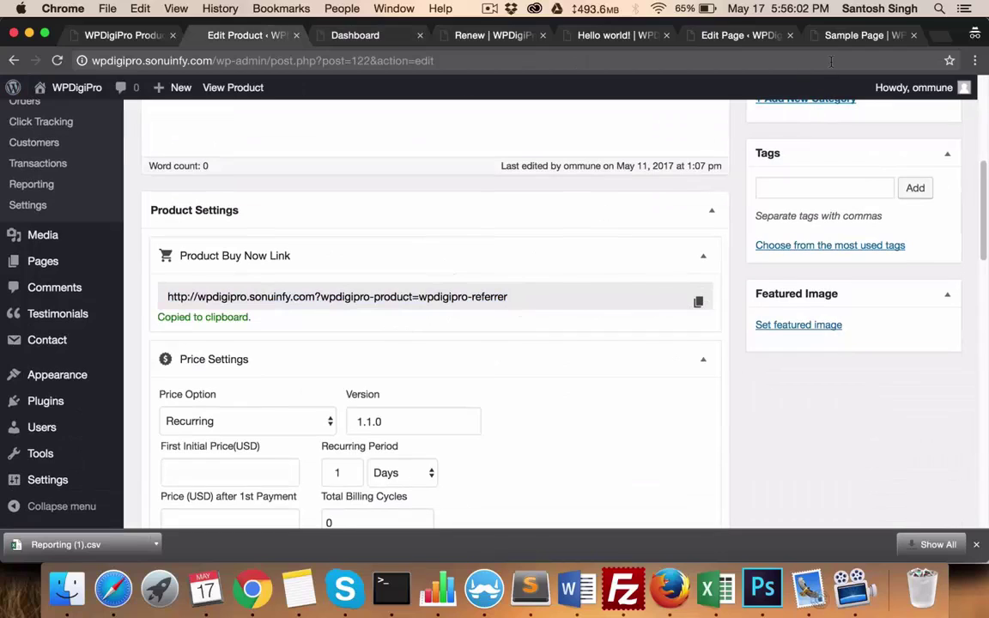
Load the buy-now link with #buynow appended to show the $56 checkout popup
click(813, 38)
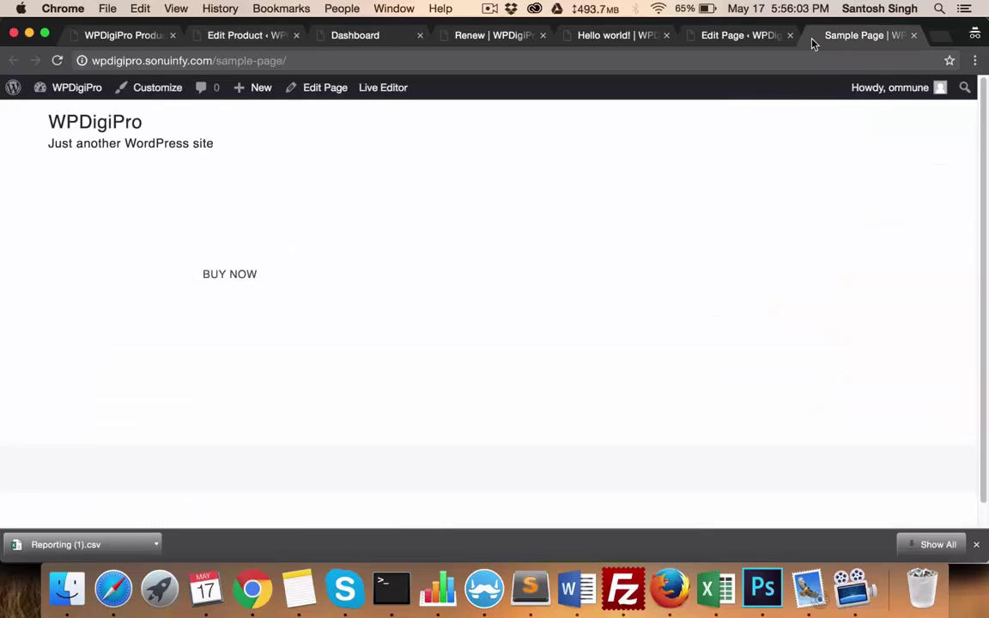
click(296, 61)
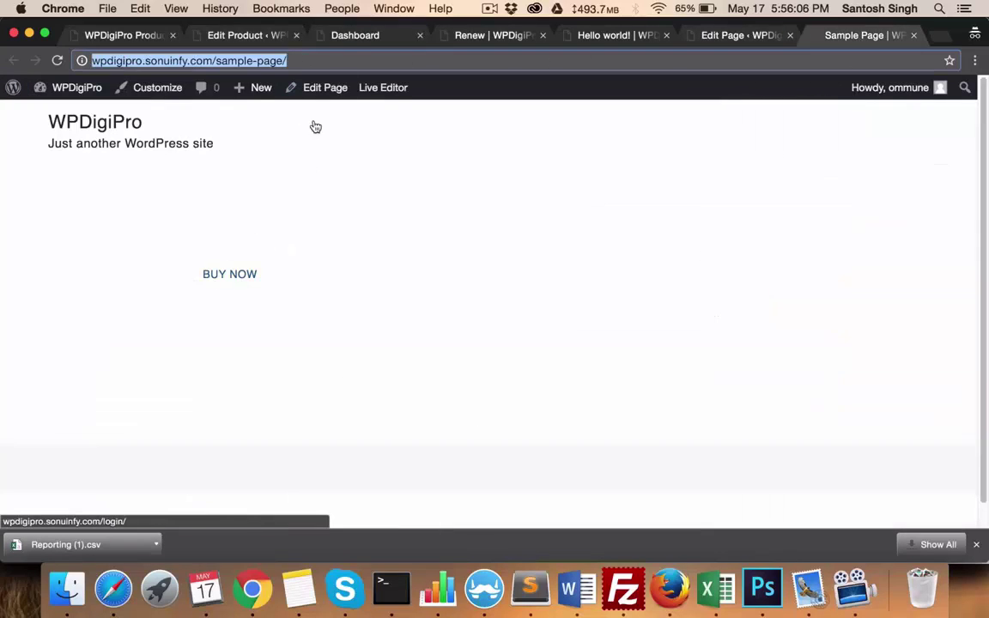
key(super+v)
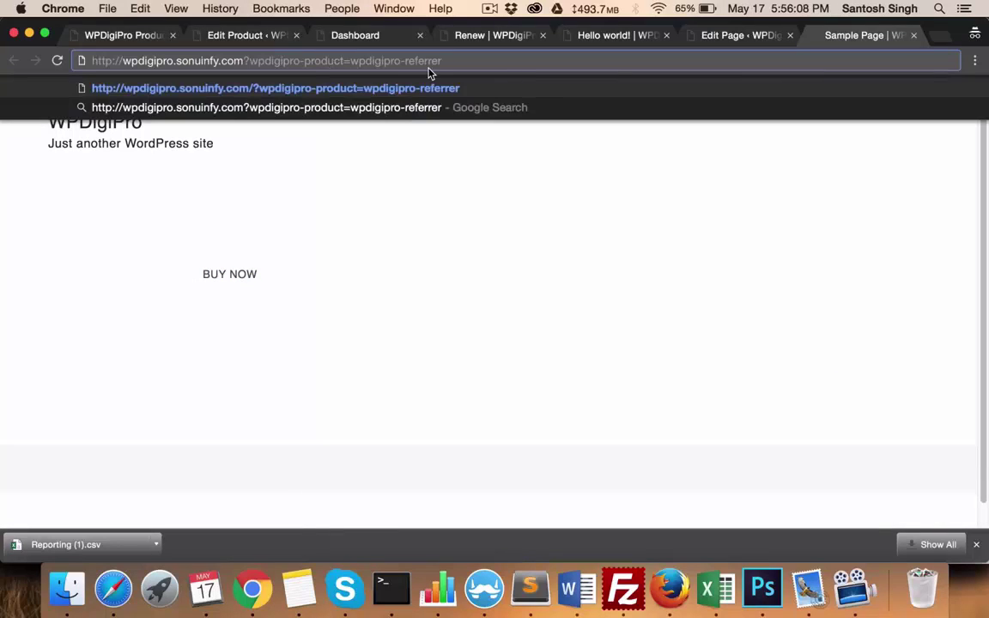
text(/buy)
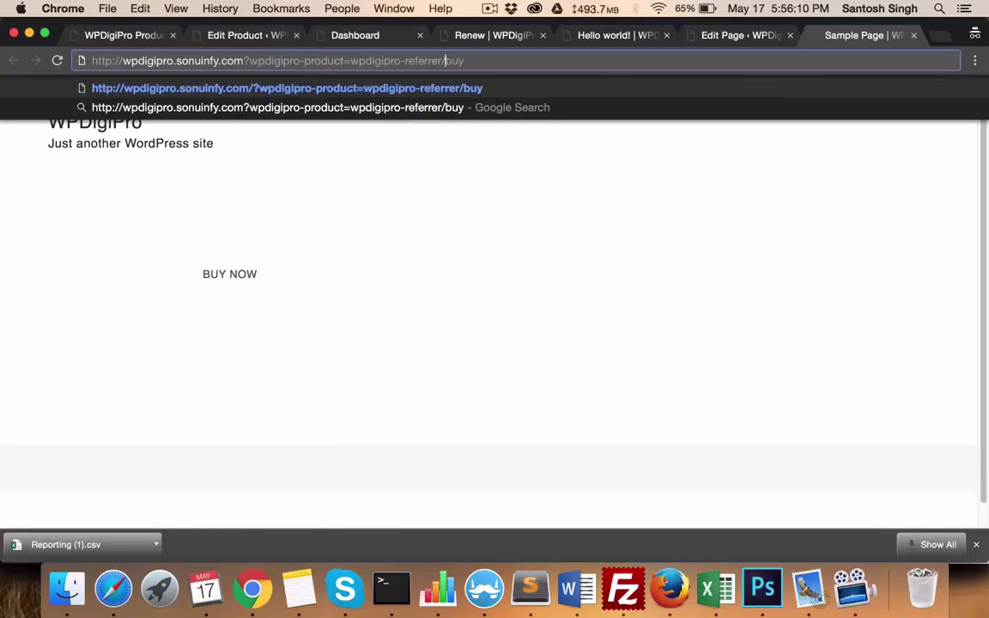
text(#now)
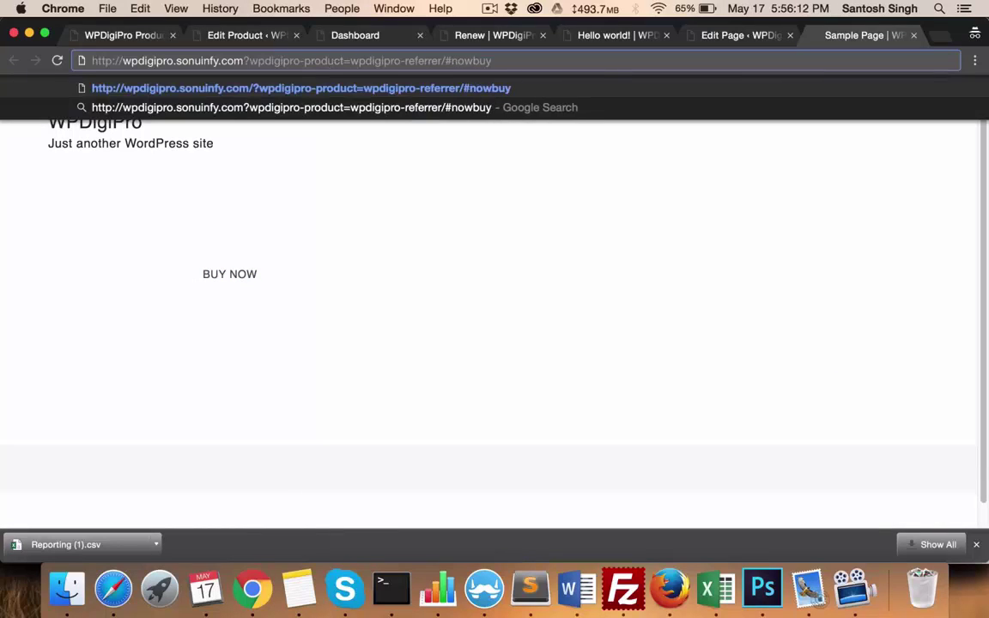
key(BackSpace)
key(BackSpace)
key(BackSpace)
key(End)
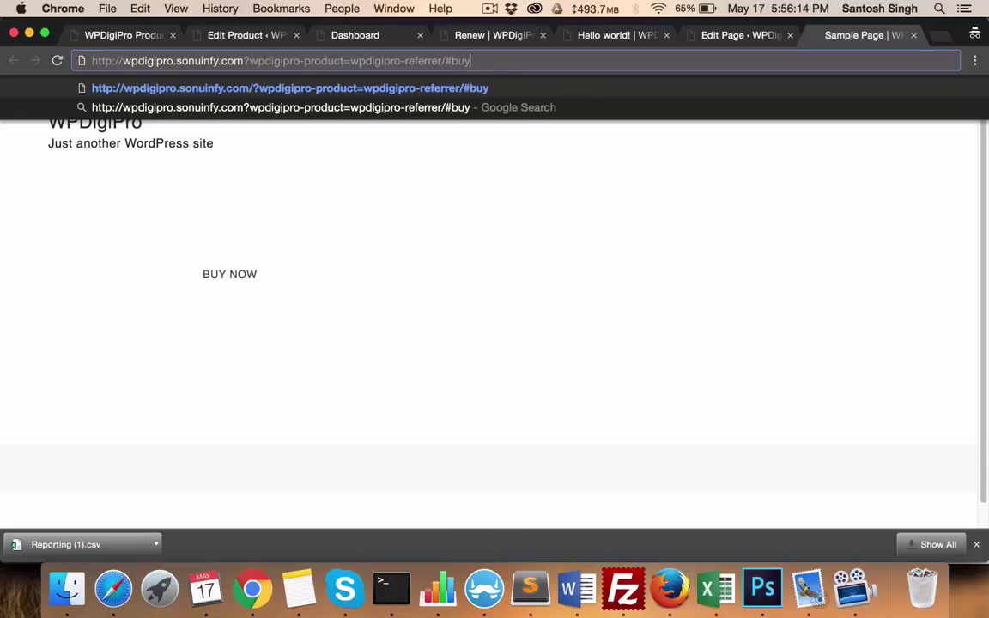
text(now)
key(Return)
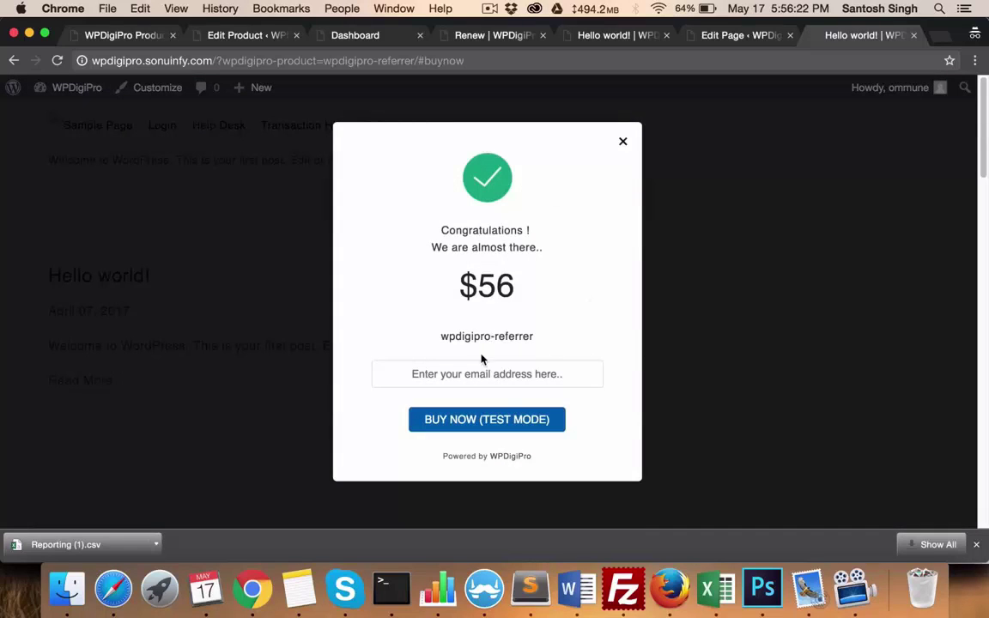
click(472, 370)
click(609, 37)
click(475, 36)
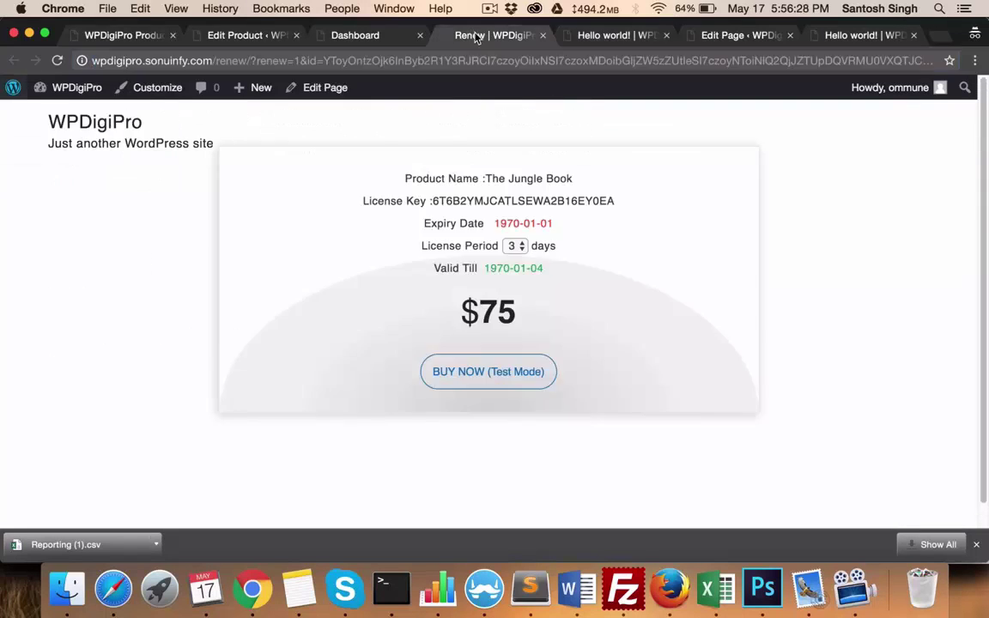
Enable 'Accessible to buyers of' on the Sample Page, initially allowing all products
click(737, 37)
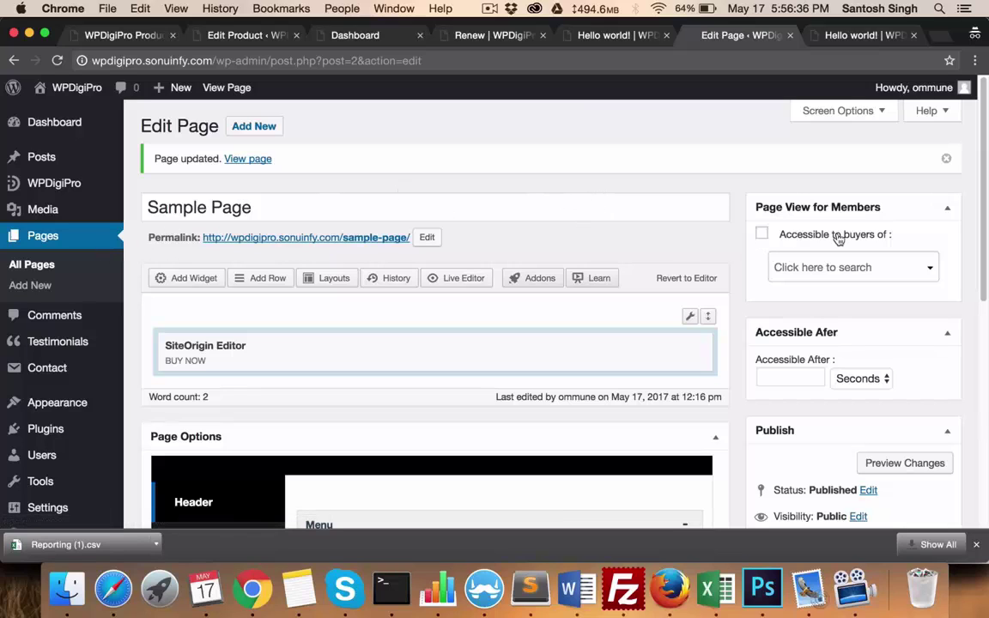
click(762, 233)
click(829, 265)
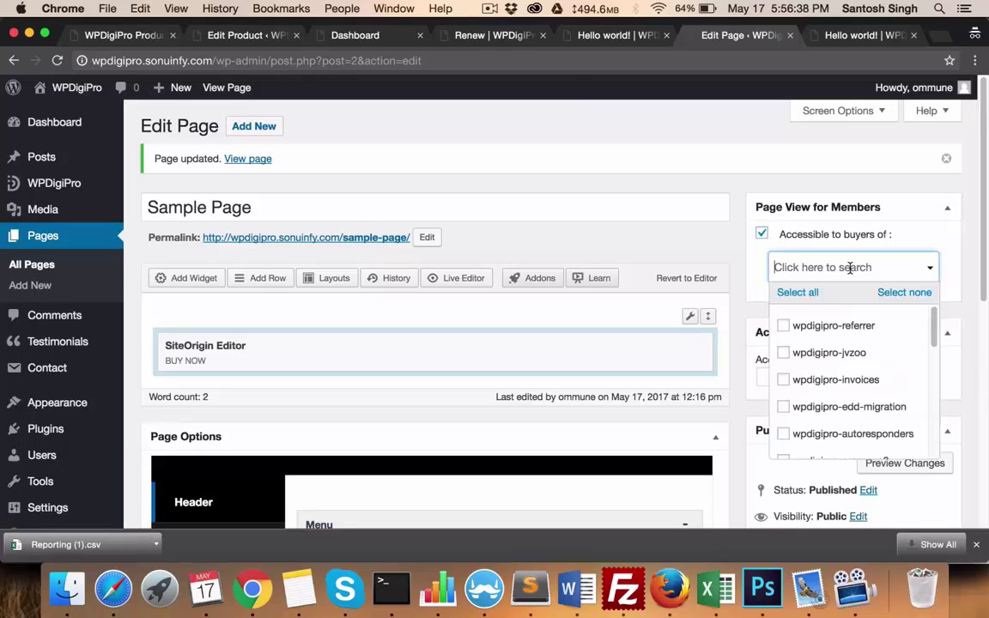
click(801, 294)
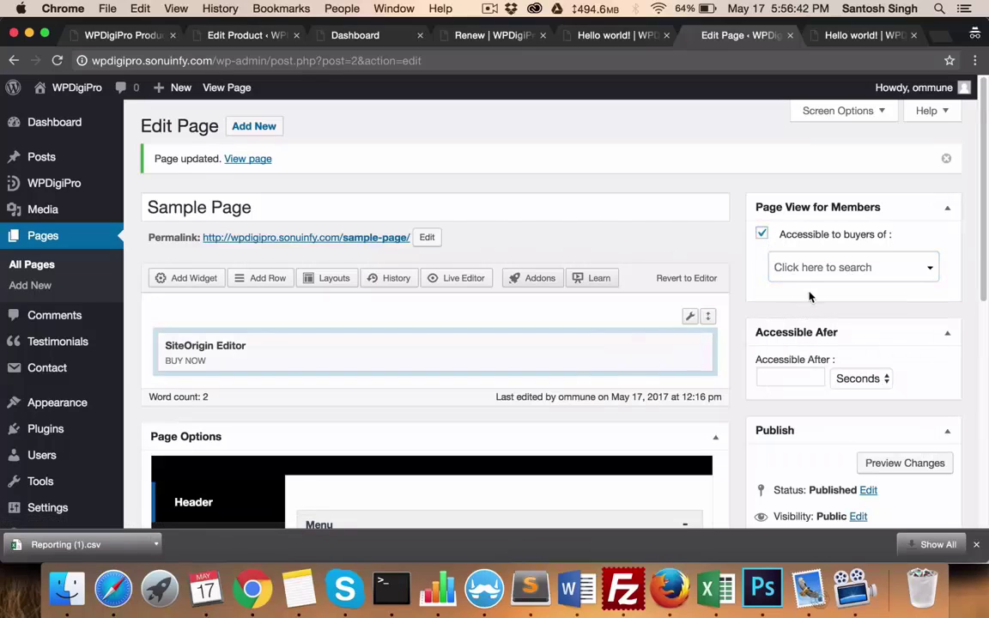
click(827, 266)
scroll(864, 361, down, 1)
scroll(864, 361, down, 1)
drag(251, 207, 147, 207)
Clear the allowed products and tick only wpdigipro-referrer
click(856, 267)
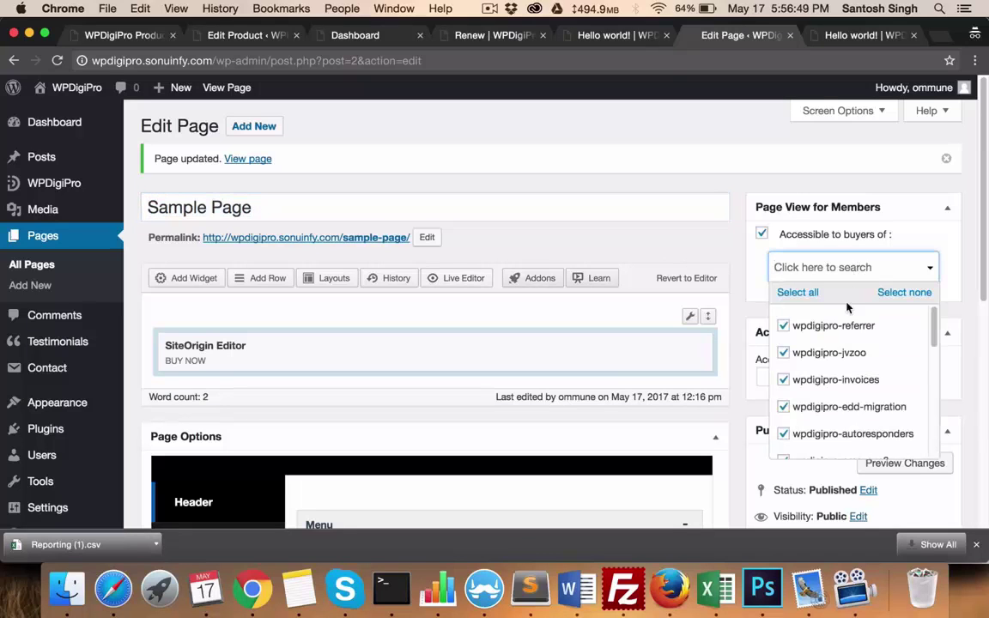
scroll(876, 355, down, 10)
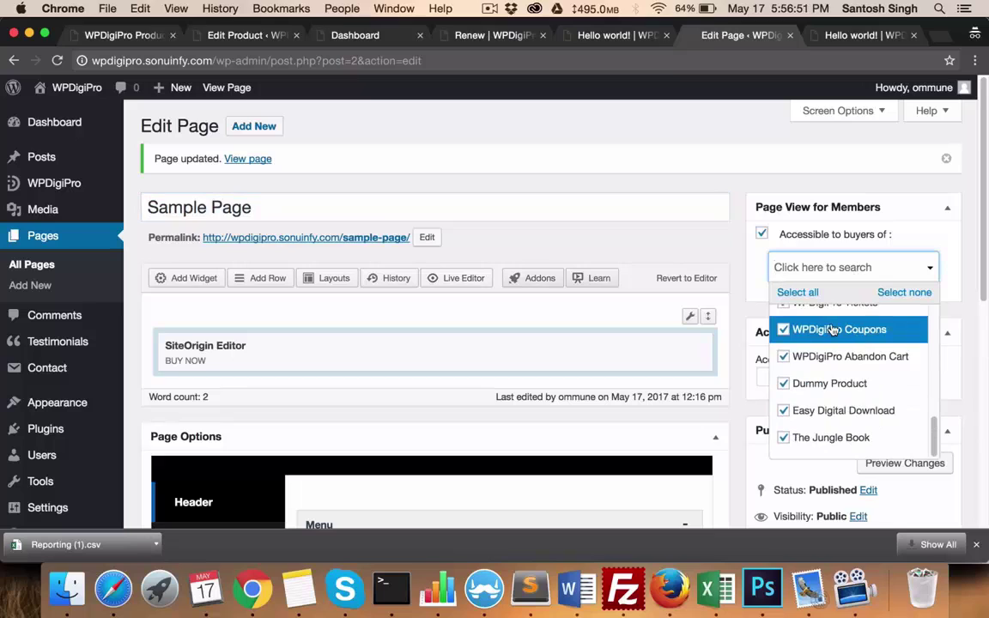
scroll(839, 335, up, 10)
click(895, 292)
click(802, 272)
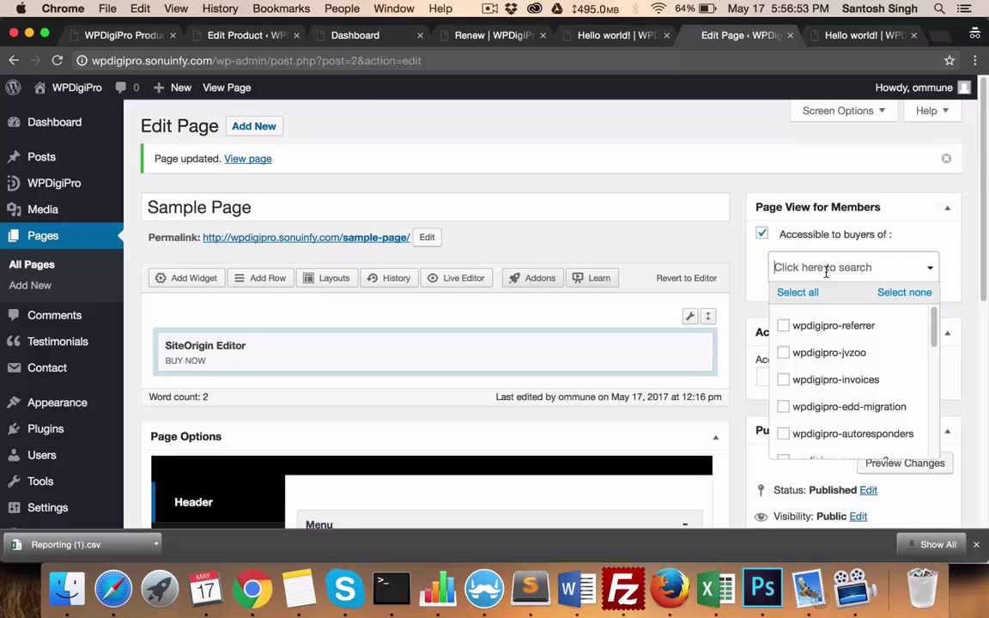
click(784, 326)
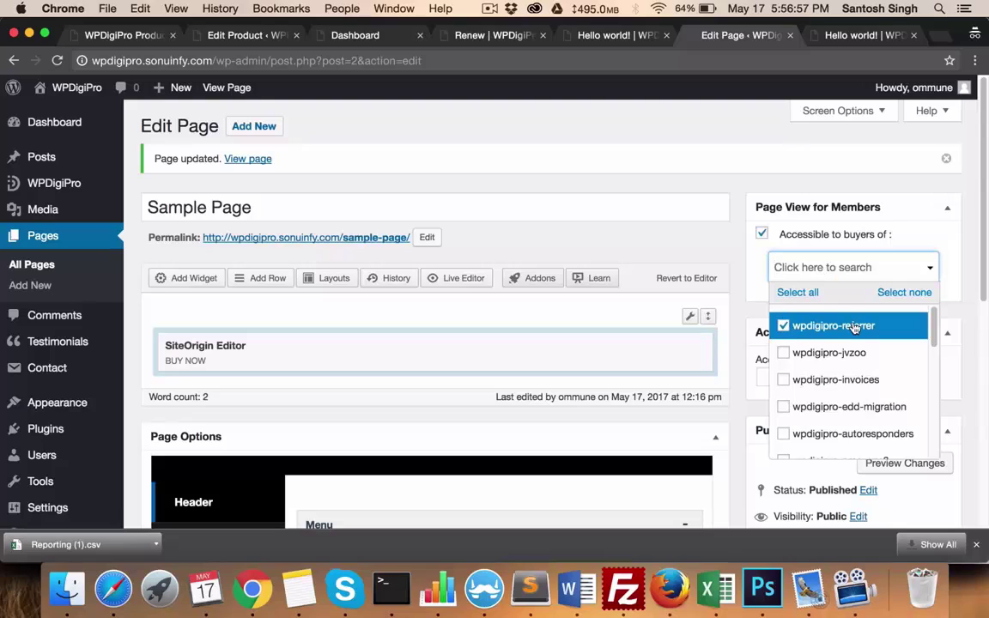
click(298, 207)
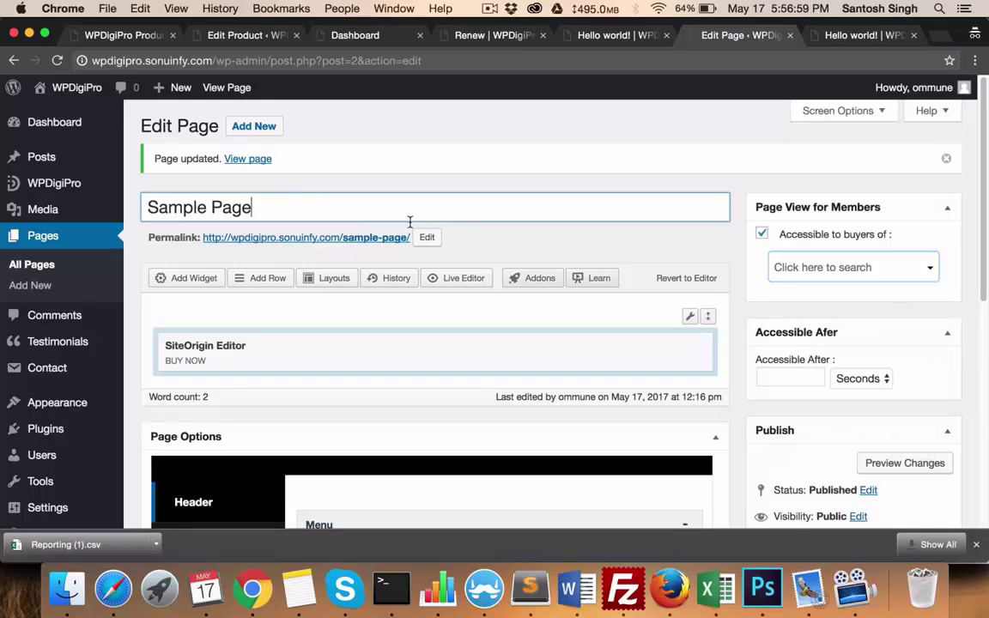
click(852, 302)
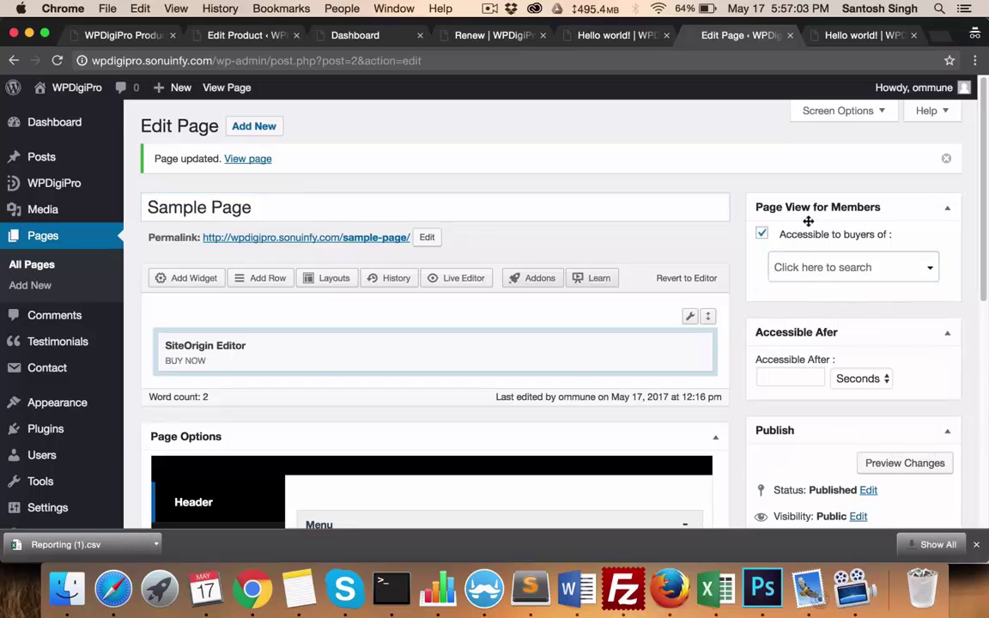
Set the Sample Page's 'Accessible After' delay to 7 Days
scroll(807, 225, down, 2)
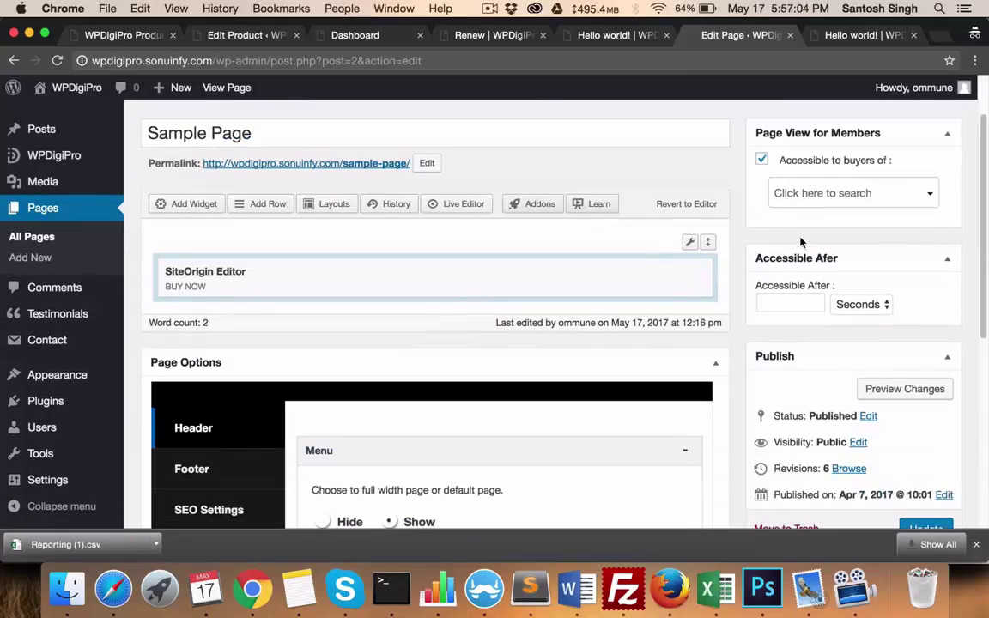
click(784, 295)
text(7)
click(861, 304)
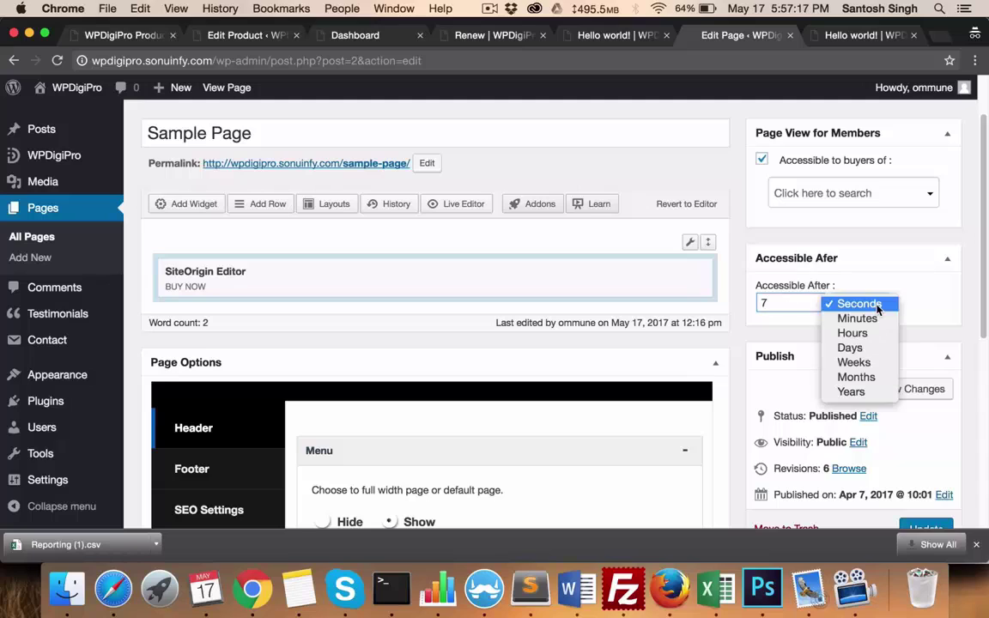
click(850, 347)
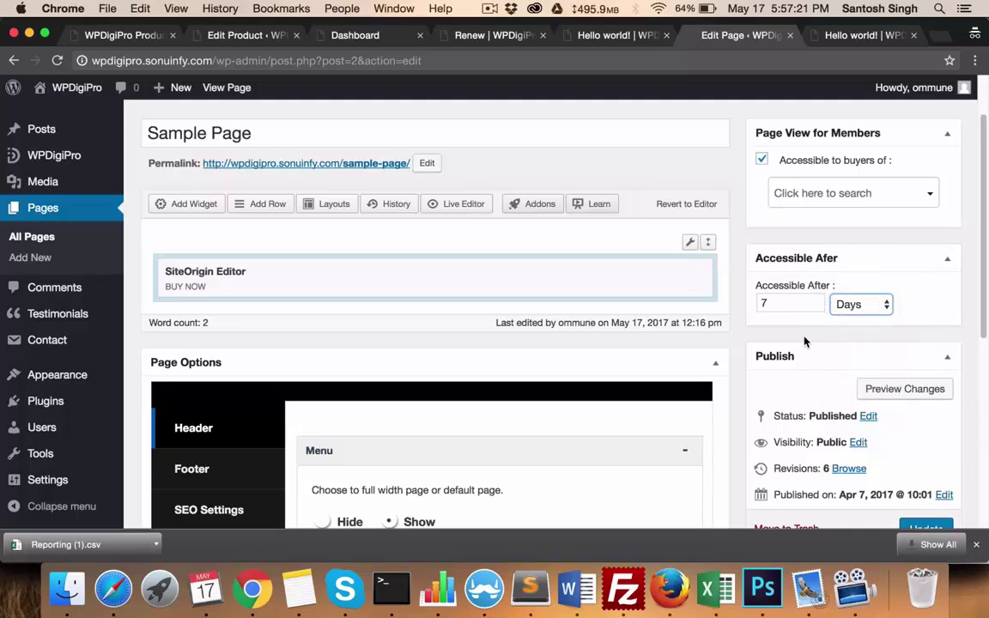
scroll(866, 310, down, 5)
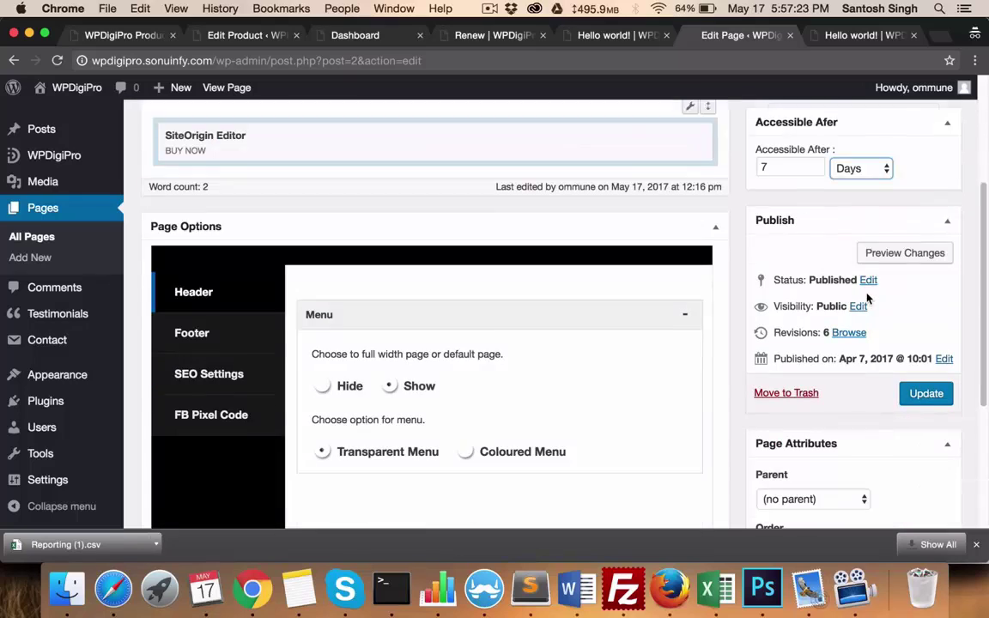
scroll(865, 292, down, 4)
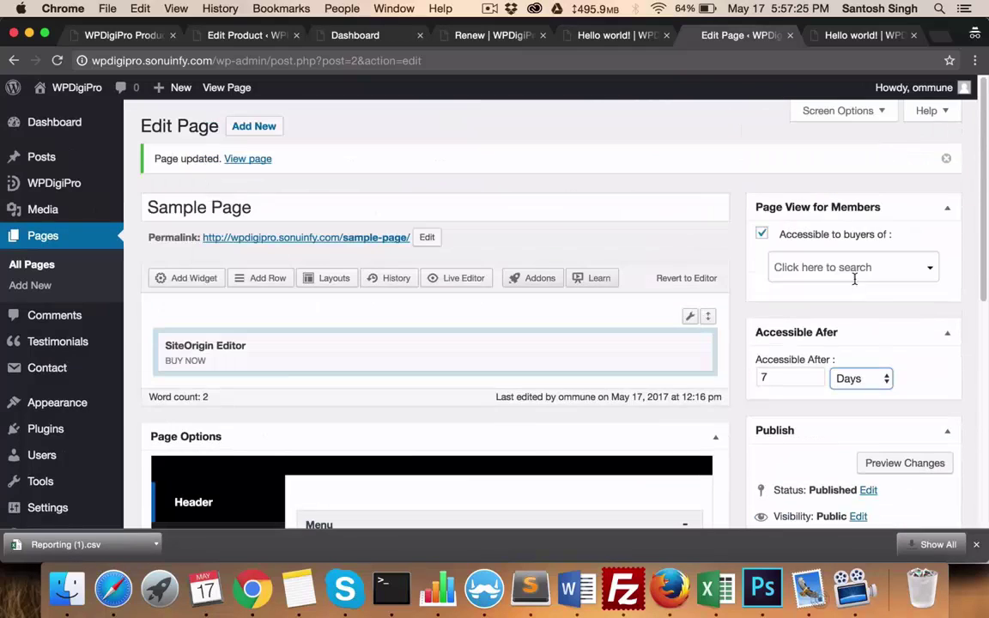